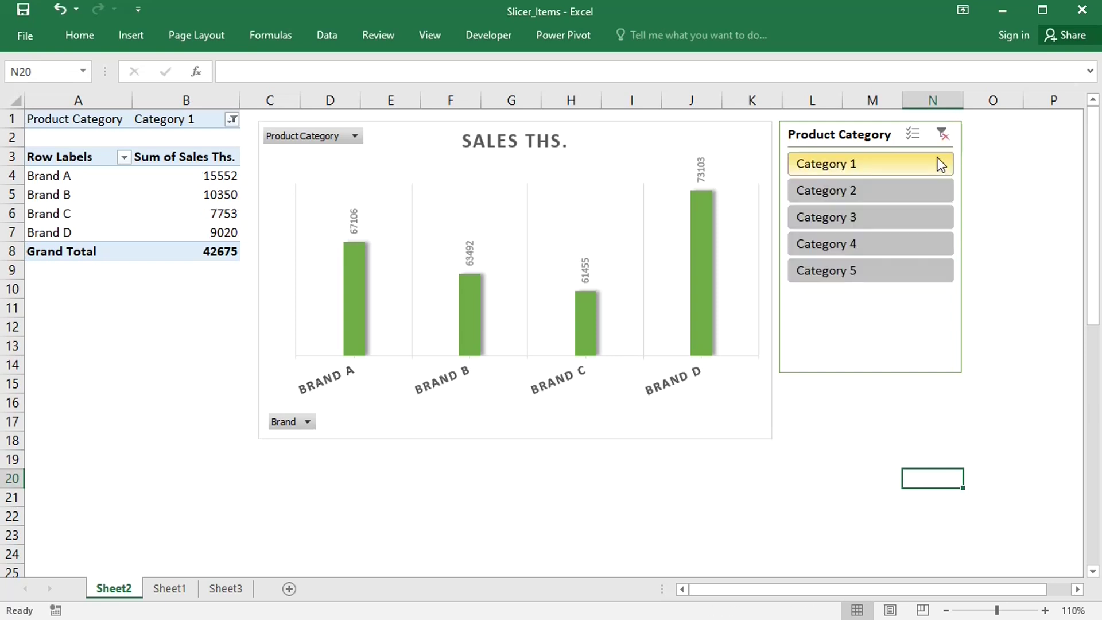
Step: Filter the slicer to Categories 2 through 5 in turn, then clear the filter
left_click(930, 187)
left_click(927, 217)
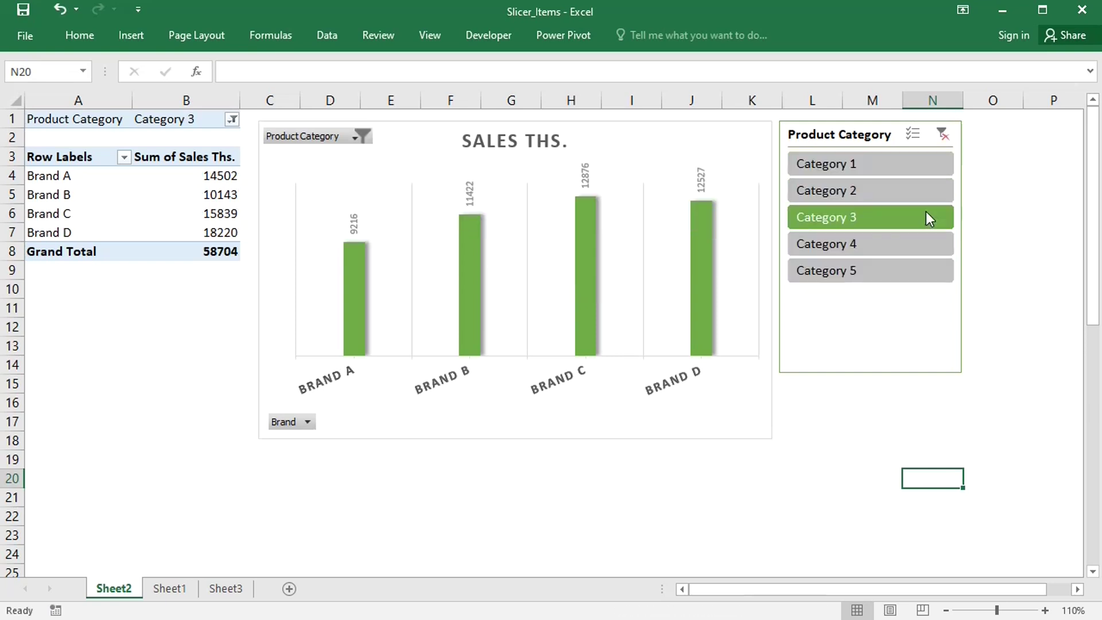
left_click(925, 242)
left_click(926, 270)
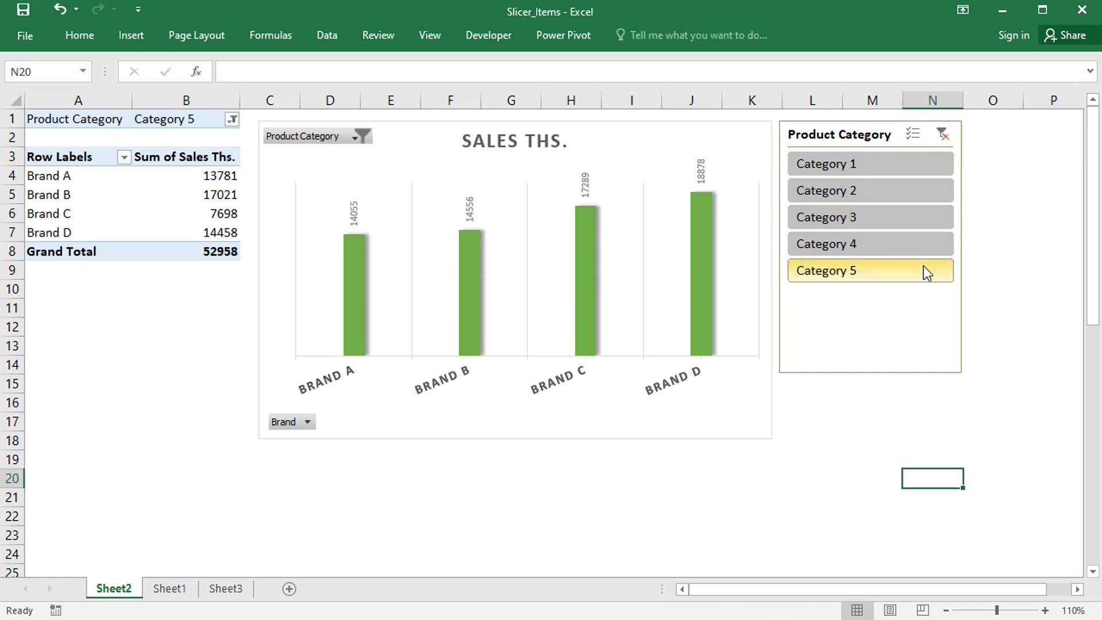
left_click(950, 136)
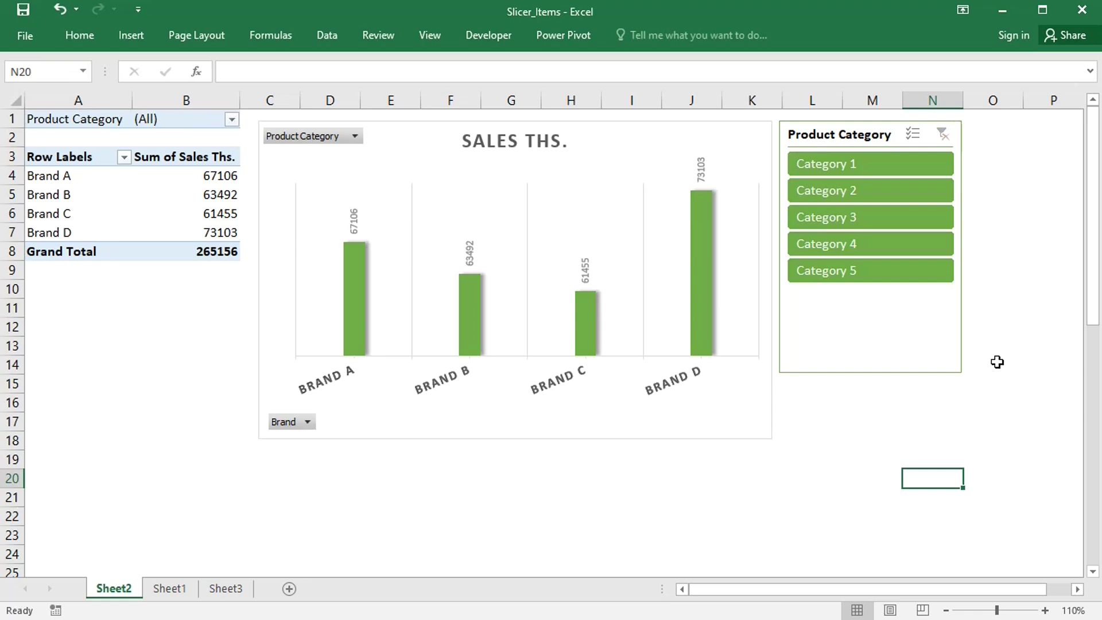
Step: Refresh the pivot, try Category 1 and Category 2 in the slicer, then clear the filter again
key("alt+F5")
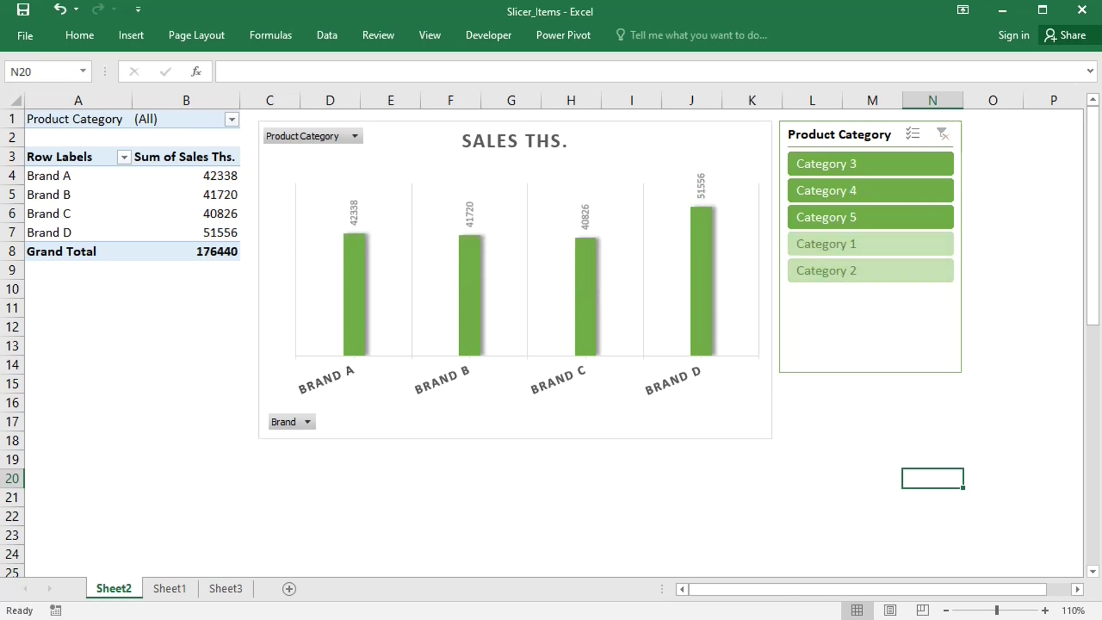
left_click(894, 248)
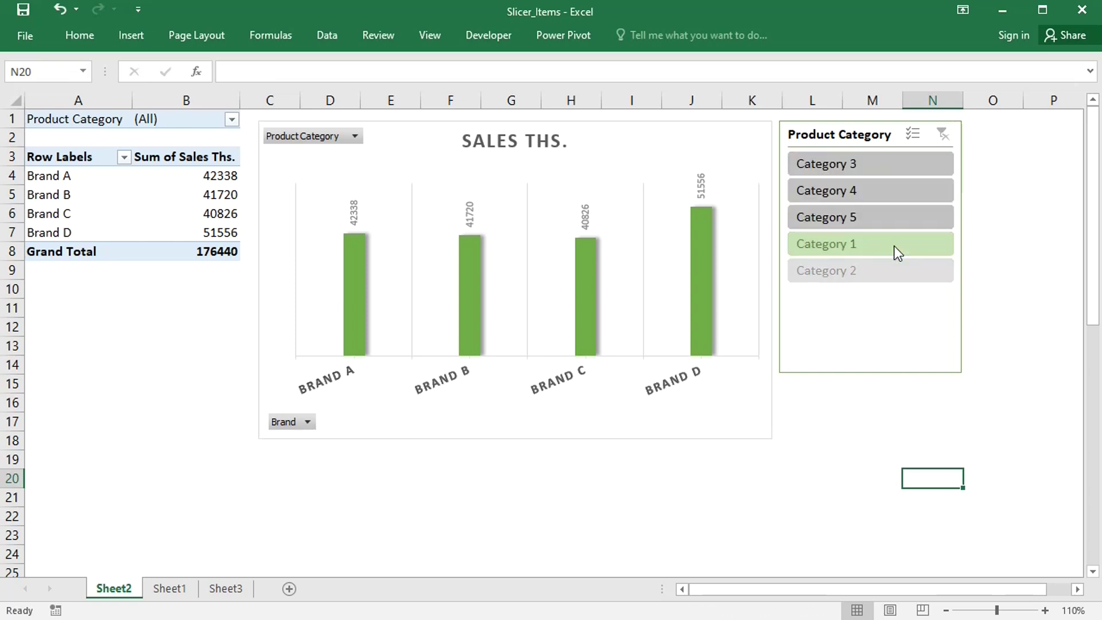
left_click(897, 270)
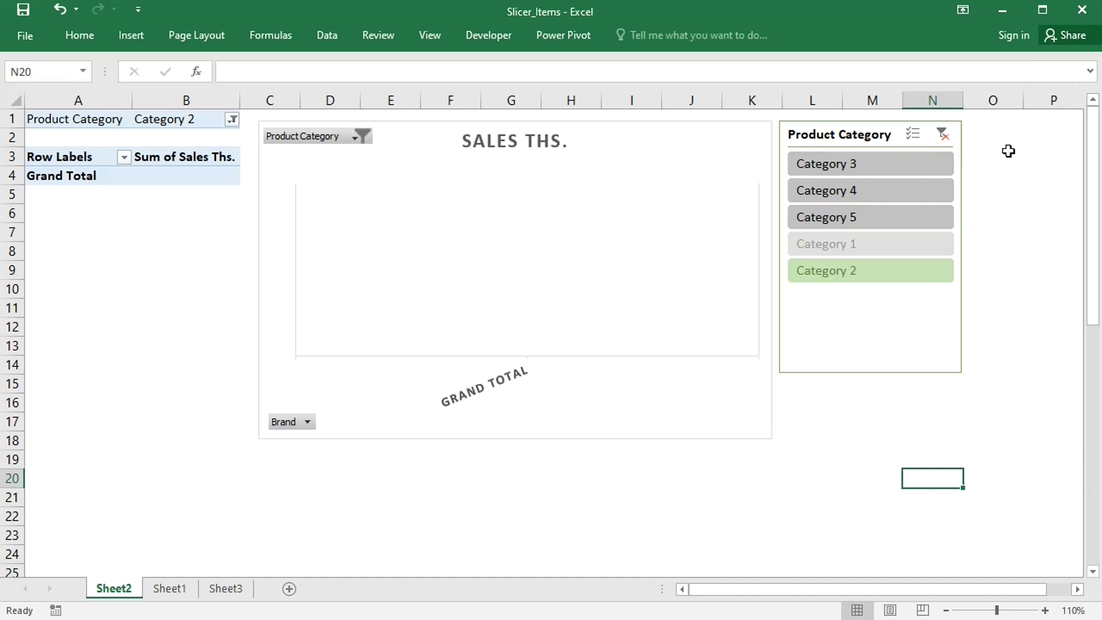
left_click(946, 133)
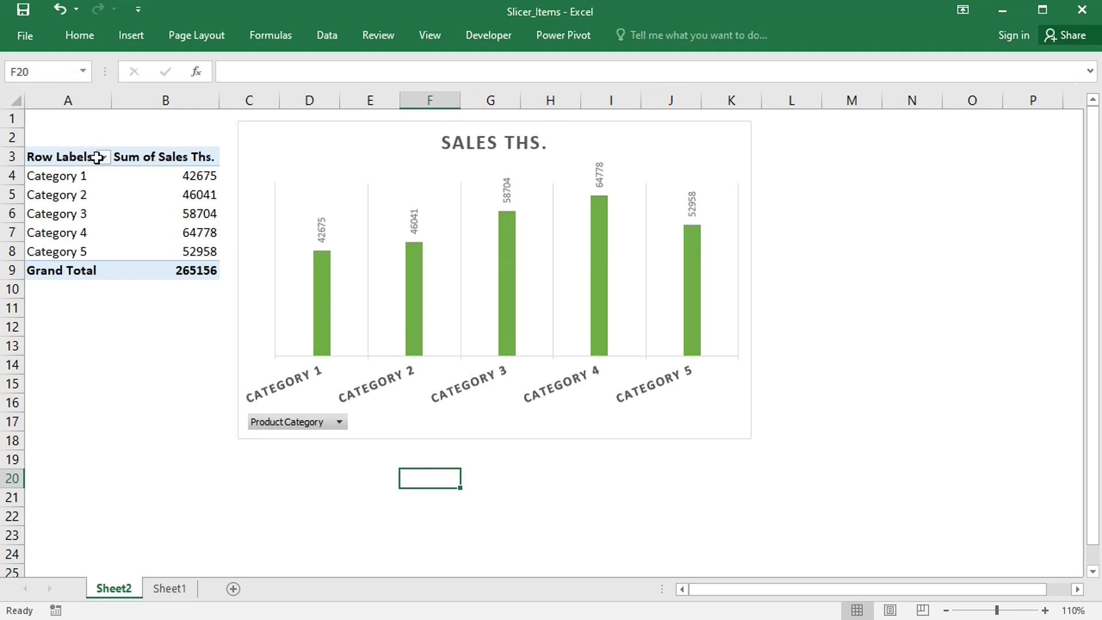
Step: Insert a slicer on the Product Category field for the sales-by-category pivot table
left_click(81, 175)
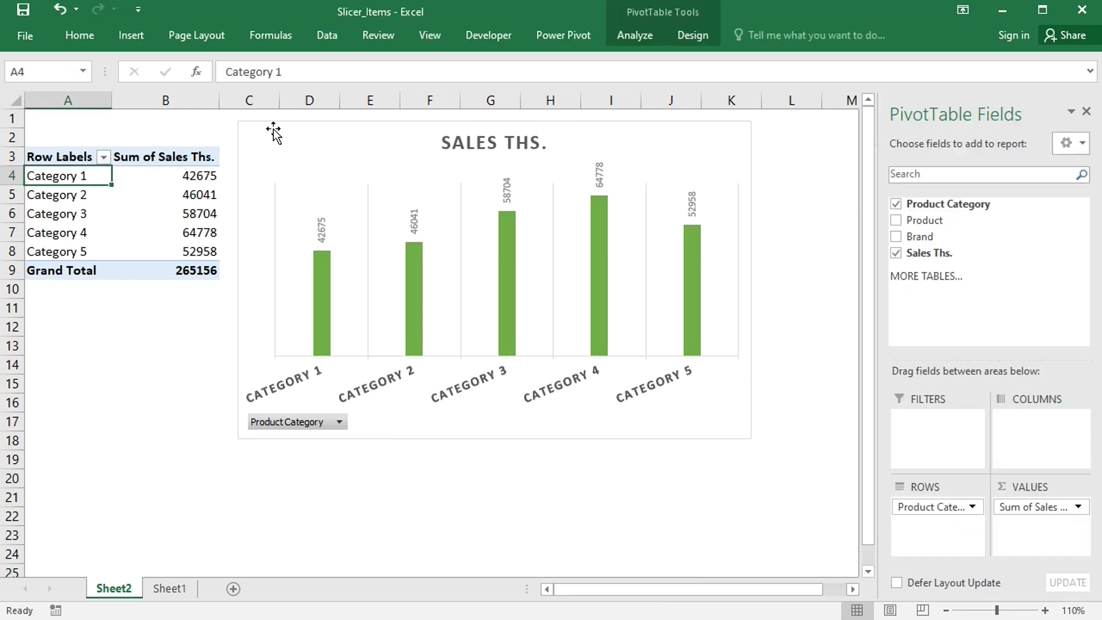
left_click(630, 36)
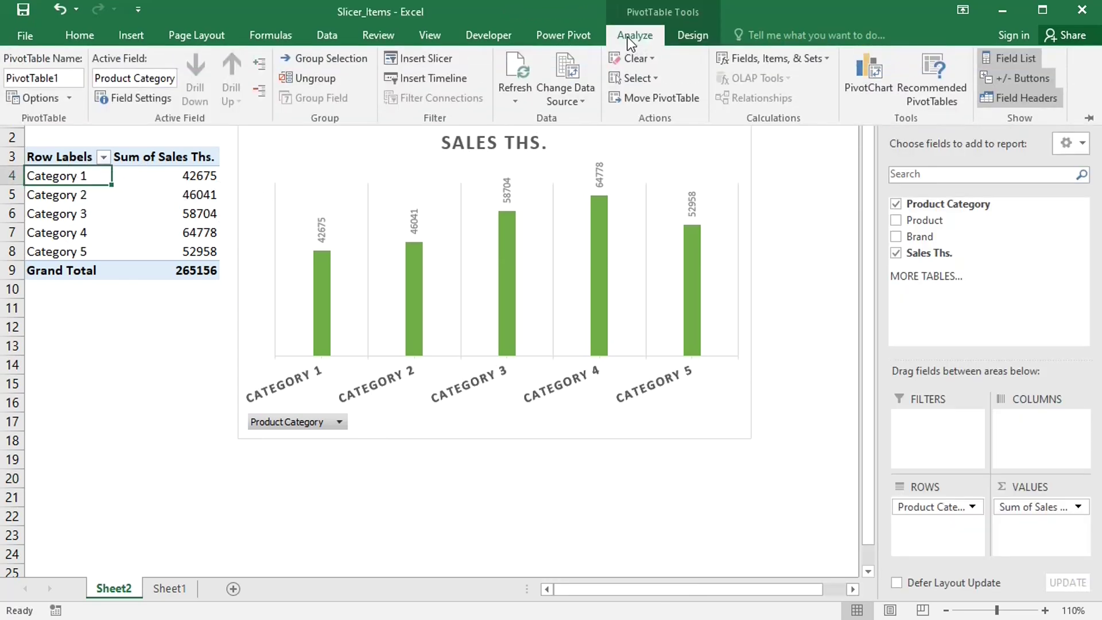
left_click(412, 61)
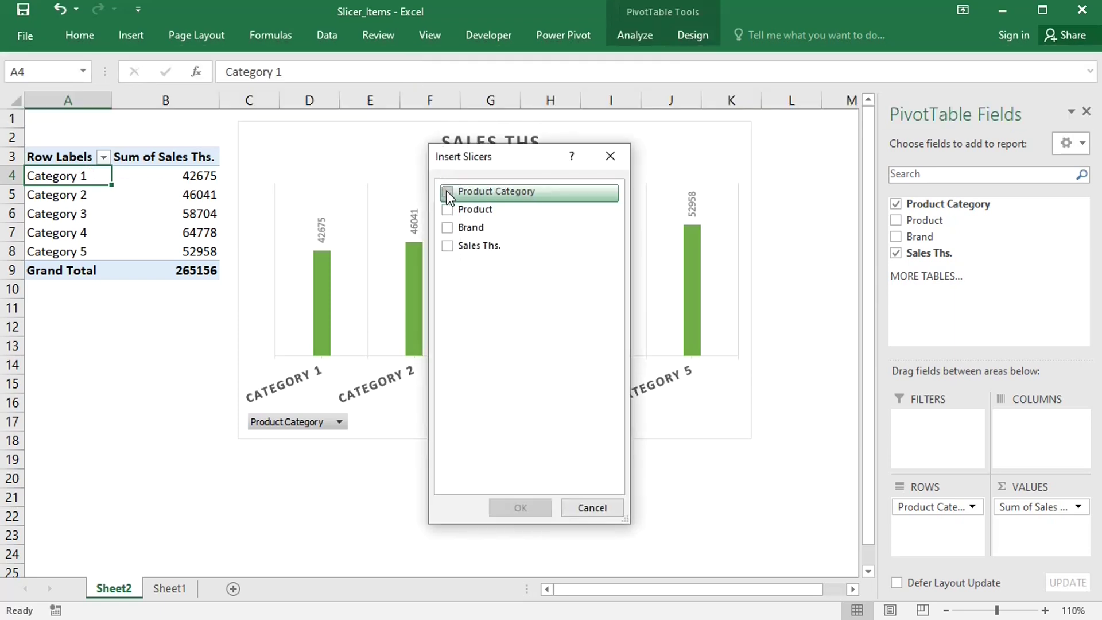
left_click(447, 192)
Step: Apply the green Dark style to the new Product Category slicer and move it beside columns L–N
left_click(520, 507)
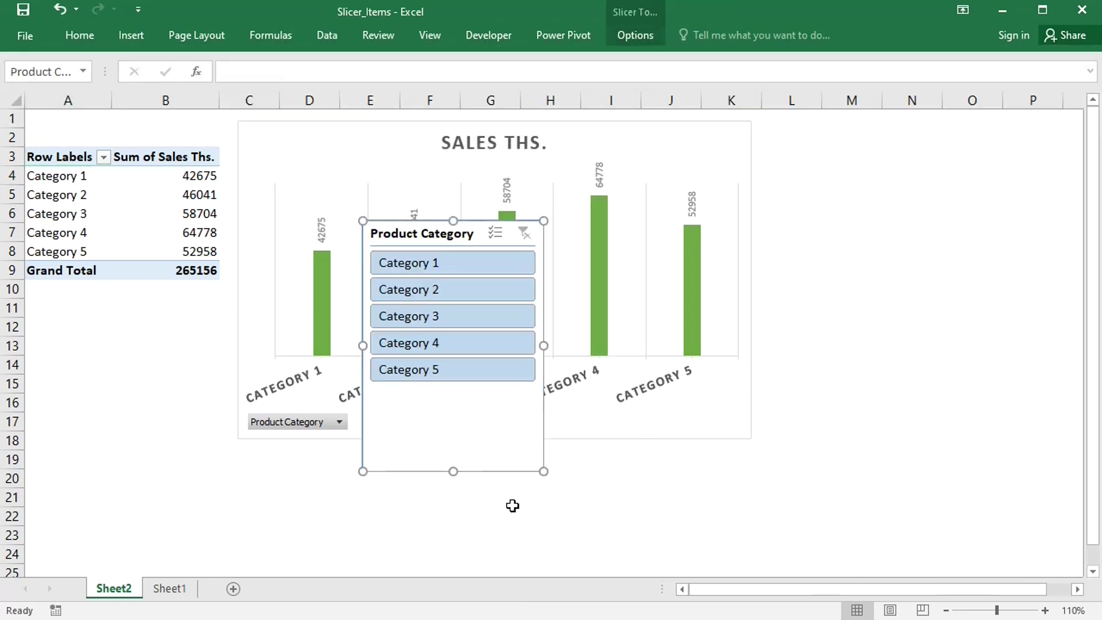
left_click(637, 33)
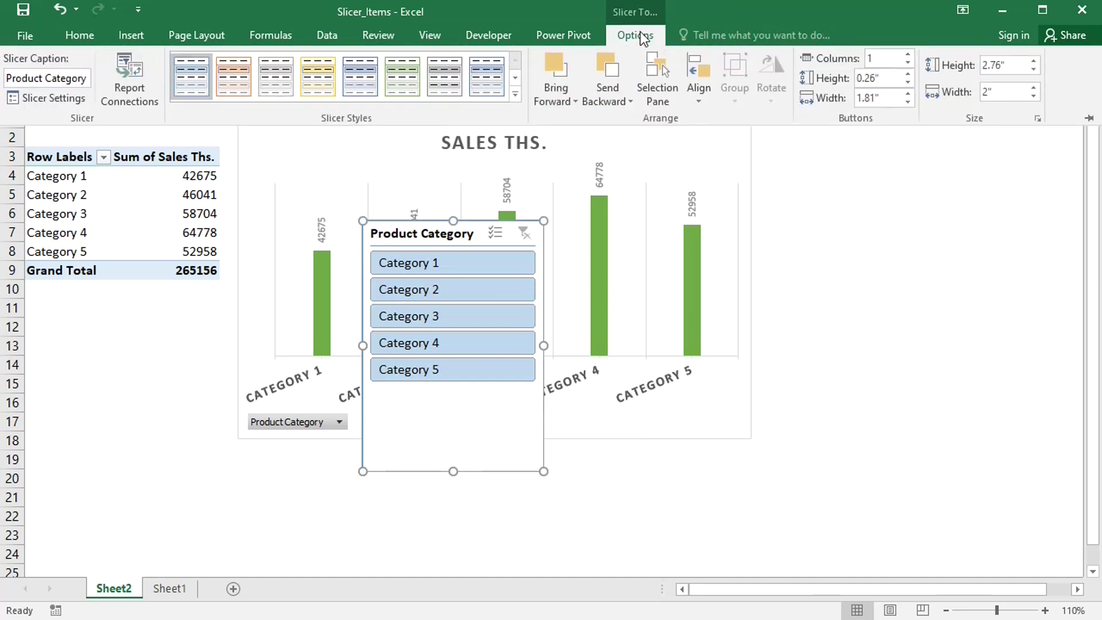
left_click(516, 93)
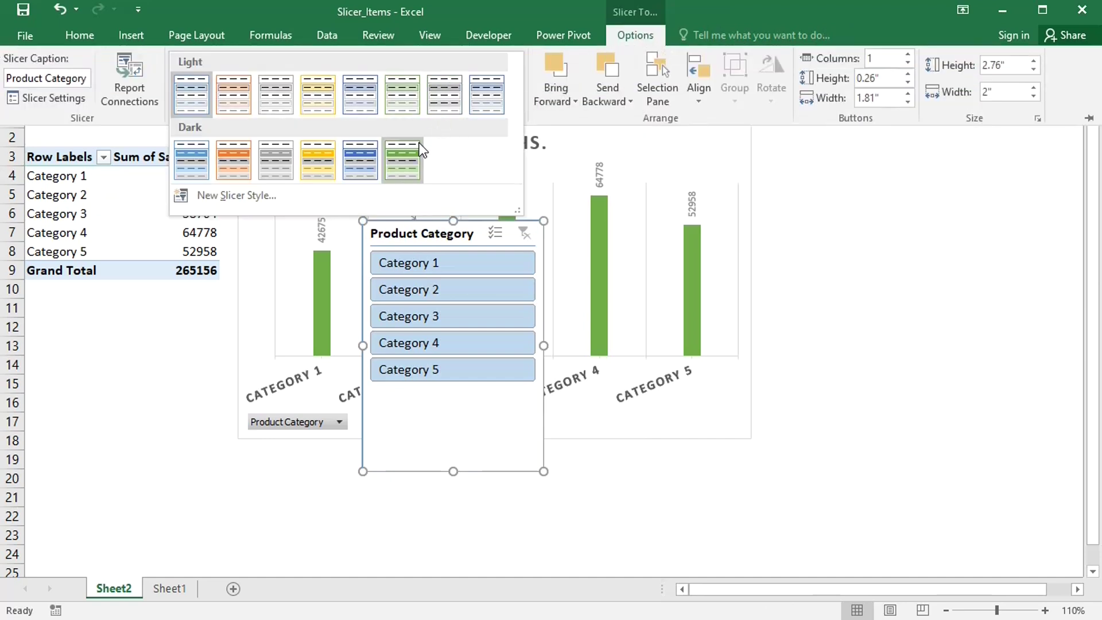
left_click(406, 157)
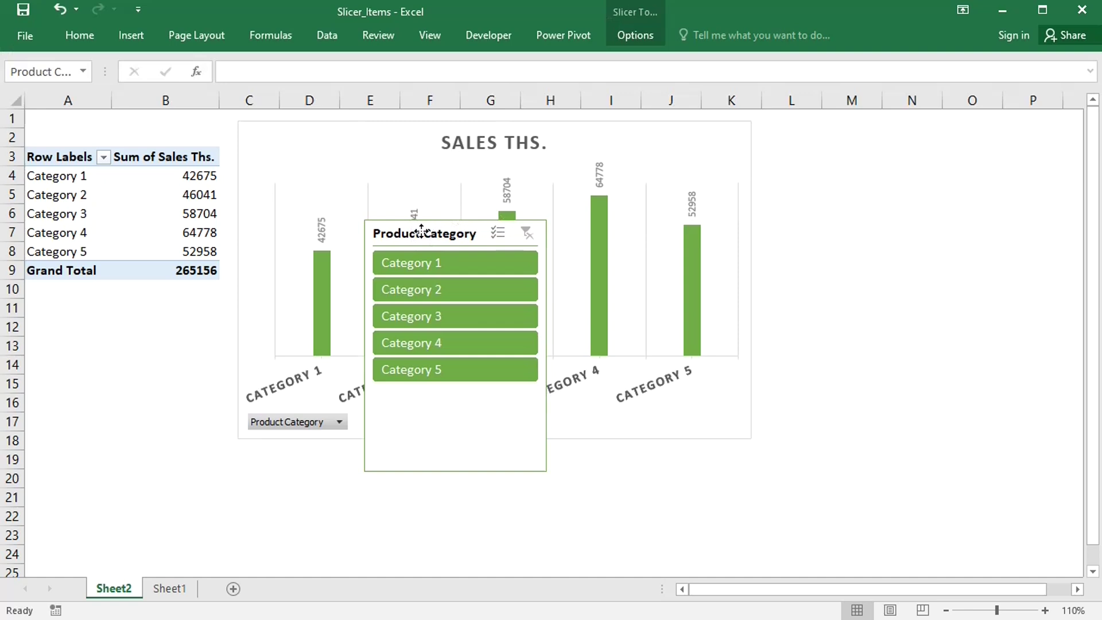
left_click_drag(412, 235, 818, 132)
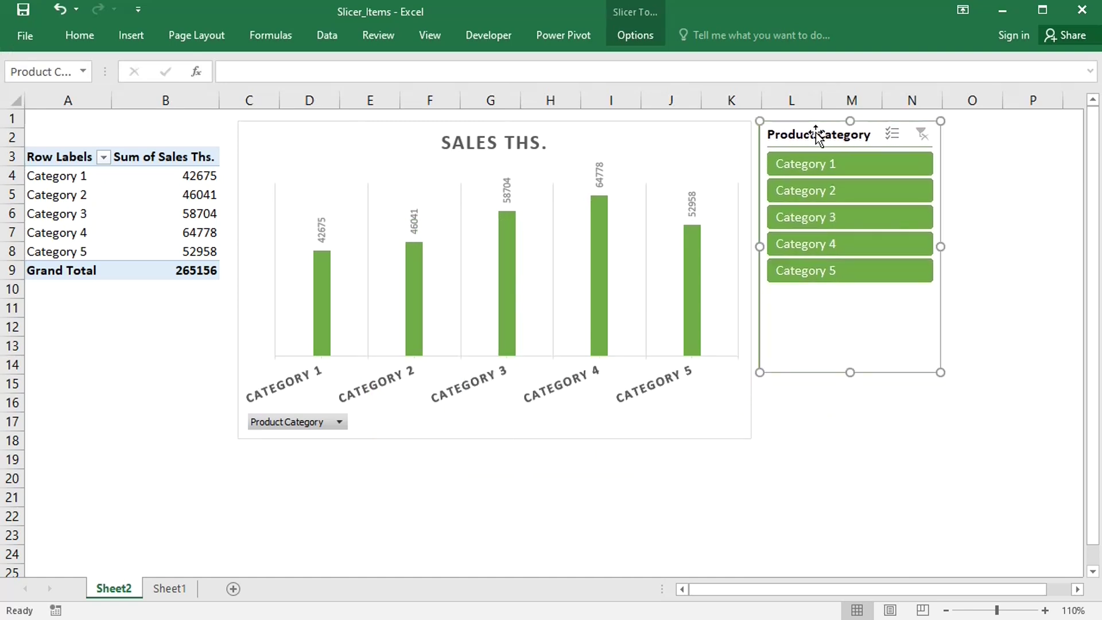
left_click(559, 458)
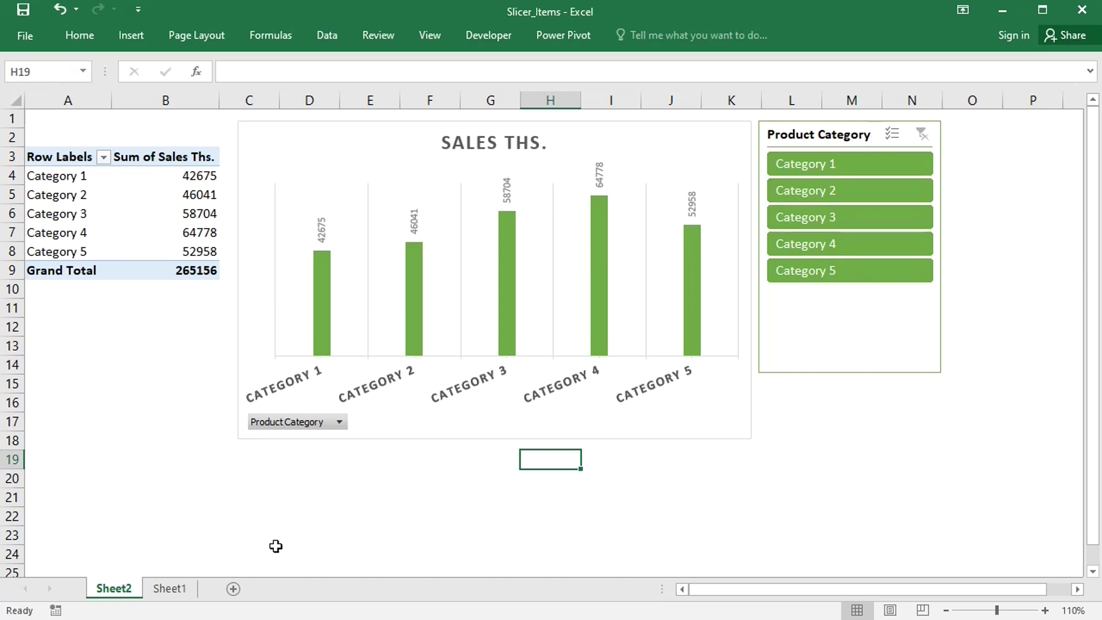
Step: Delete rows 2–17 (Categories 1 and 2) from the Sheet1 source table, then return to Sheet2
left_click(182, 590)
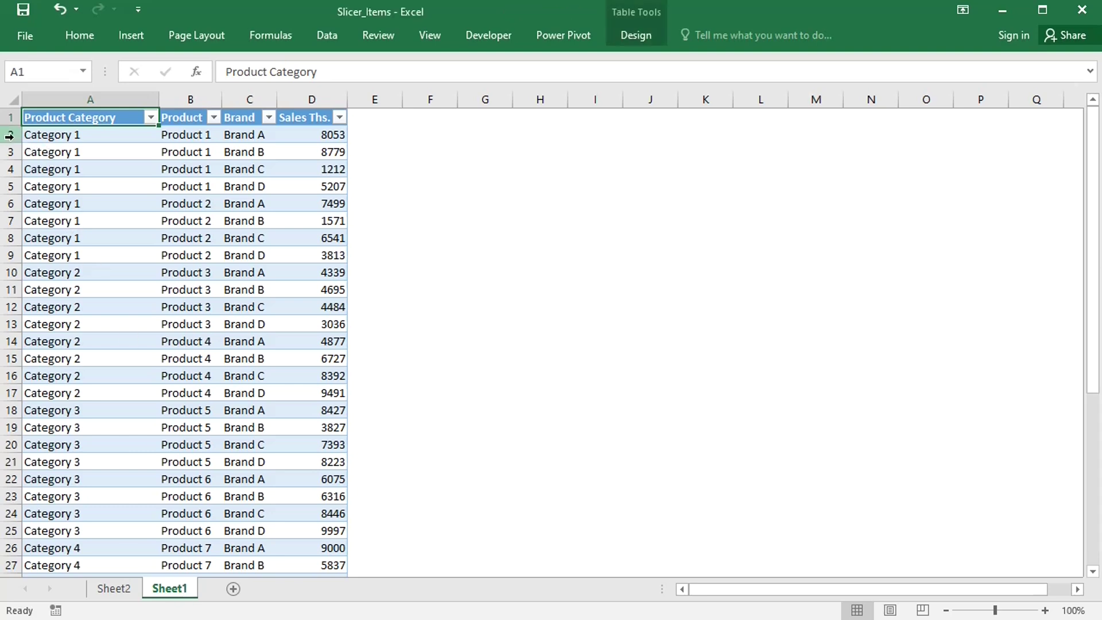
left_click_drag(11, 135, 13, 385)
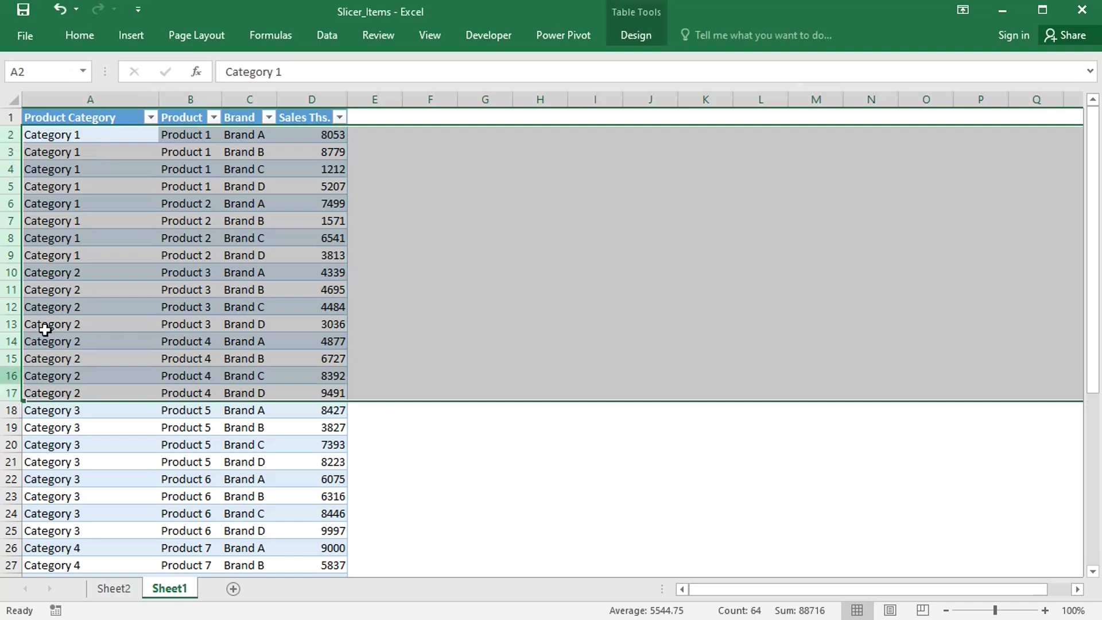
right_click(87, 287)
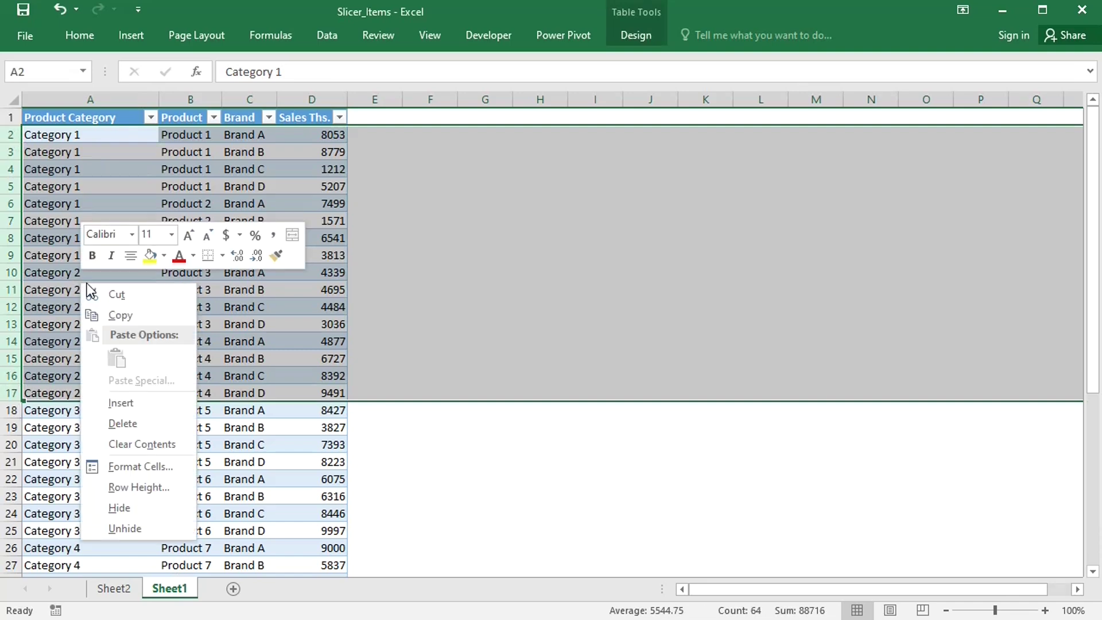
left_click(116, 425)
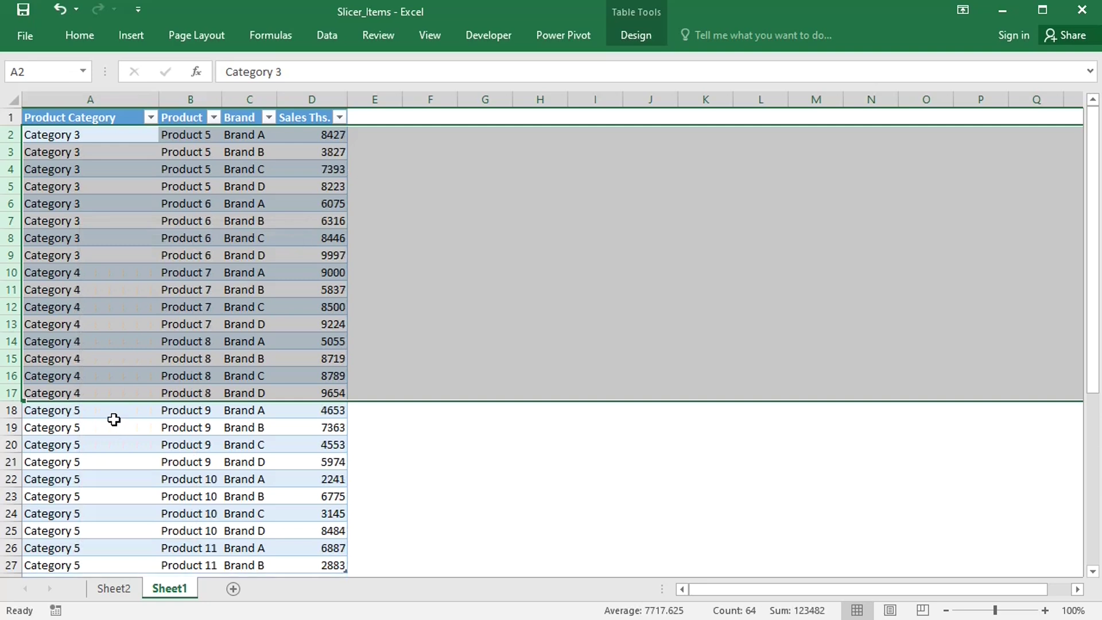
left_click(117, 589)
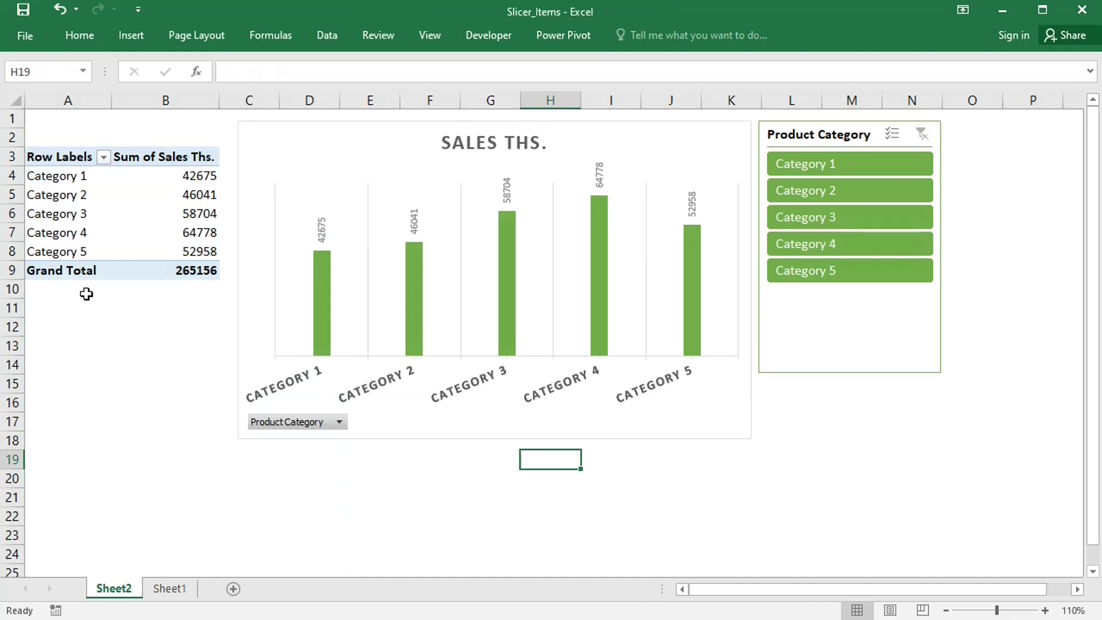
Step: Refresh the pivot so only Categories 3–5 remain, with a grand total of 176440
left_click(73, 215)
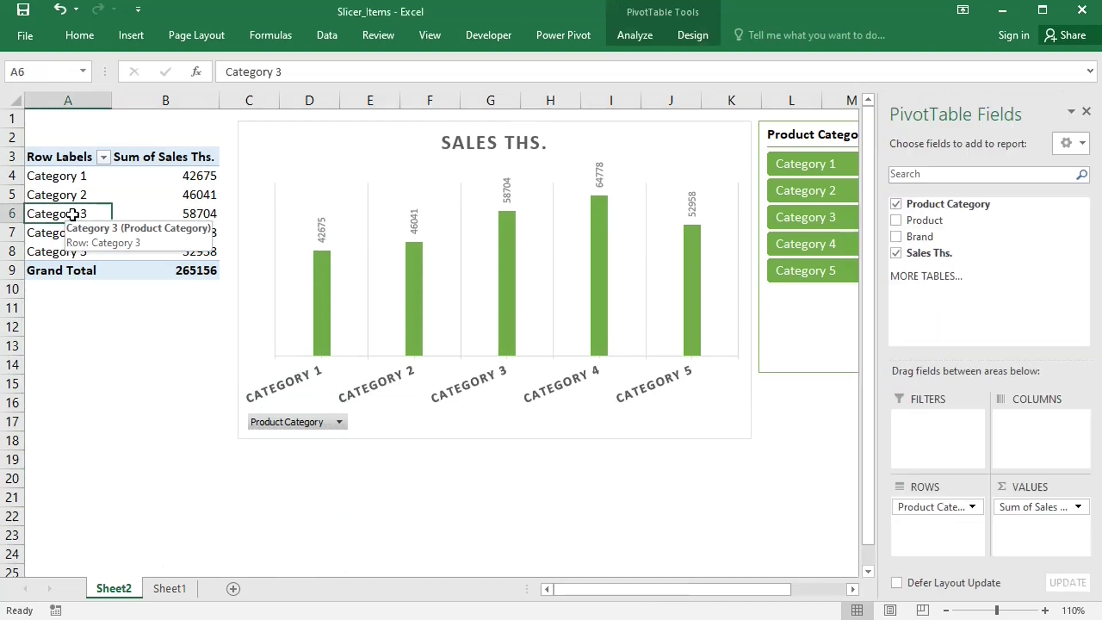
right_click(73, 214)
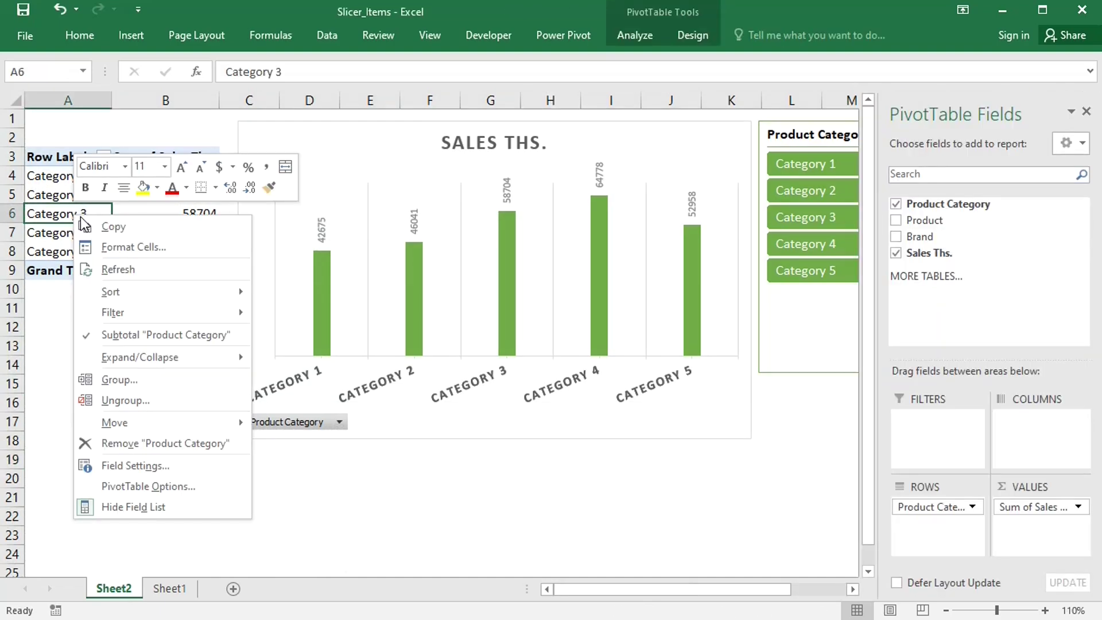
left_click(121, 268)
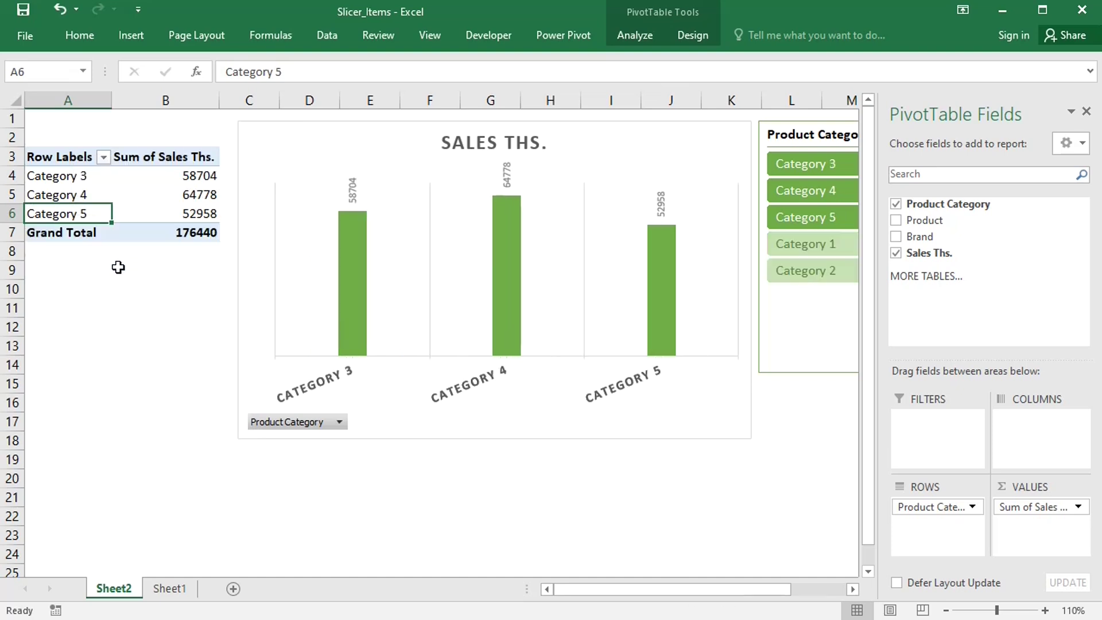
left_click(119, 267)
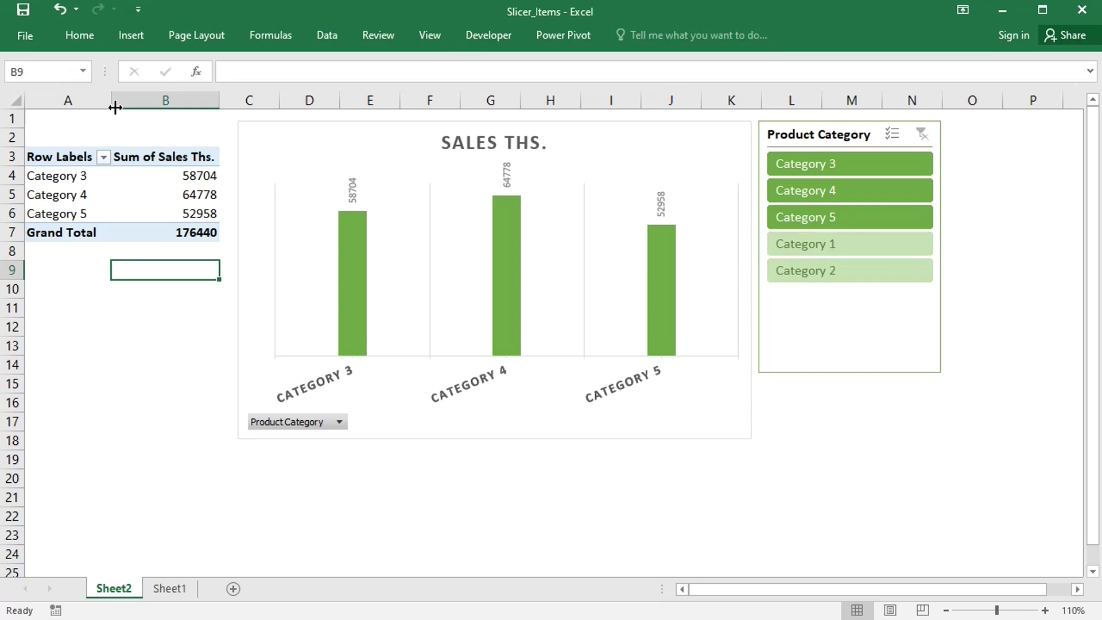
Step: Widen column A and inspect which categories the Row Labels filter lists
left_click_drag(112, 103, 236, 104)
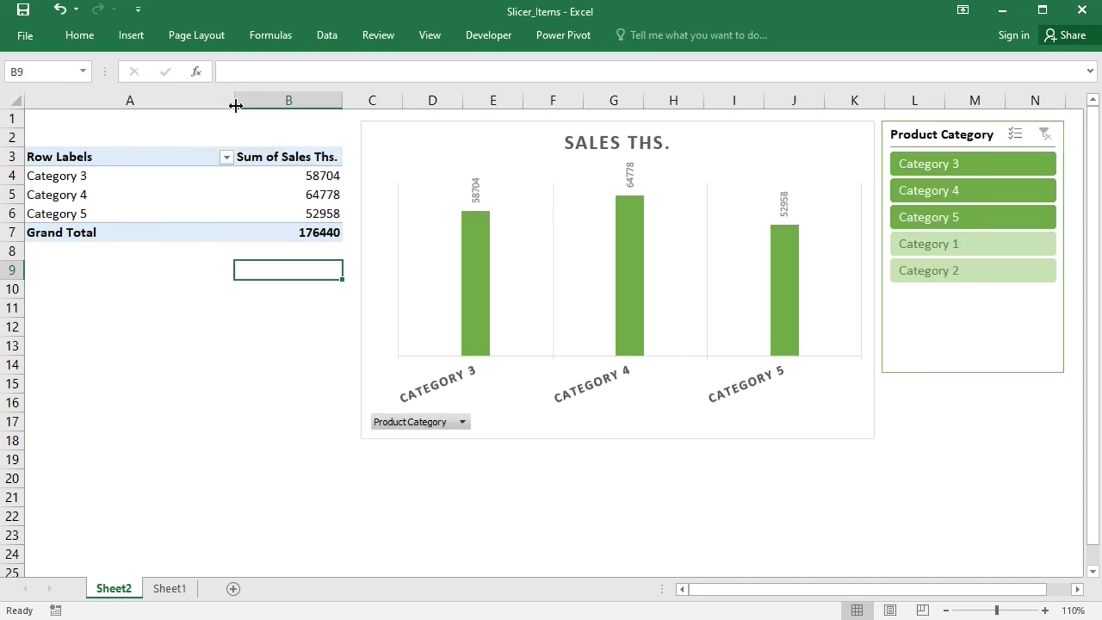
left_click(225, 156)
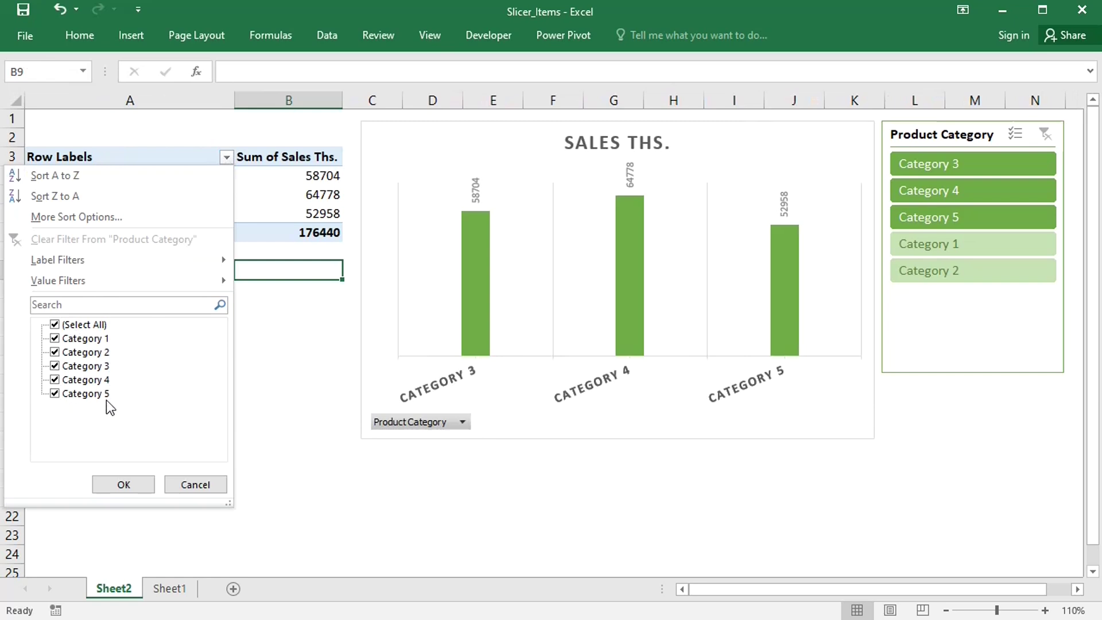
left_click(194, 485)
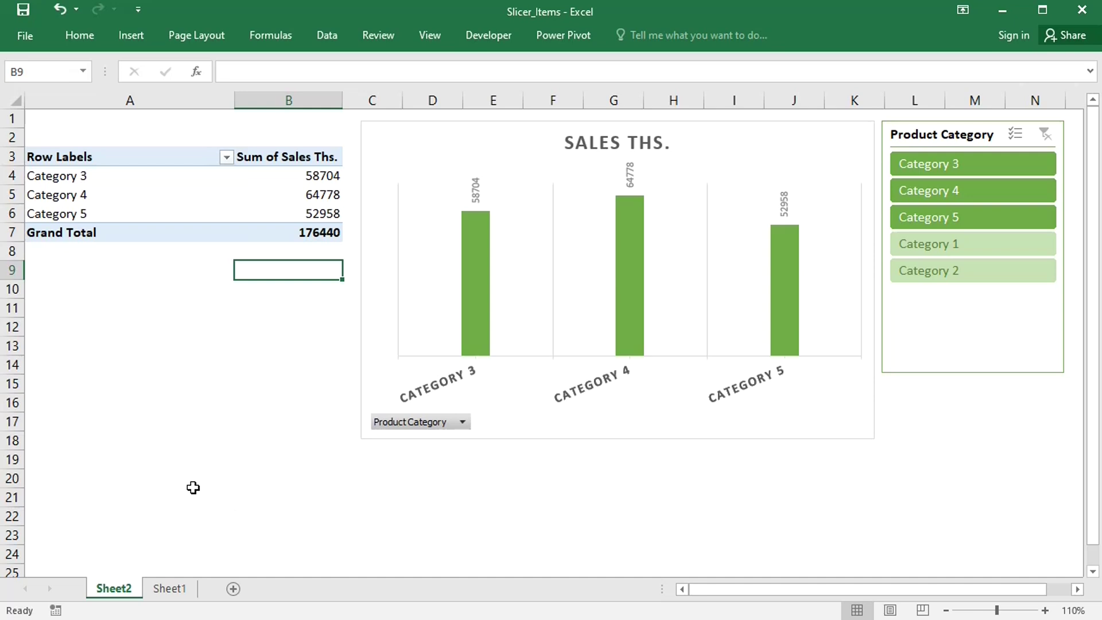
Step: Try filtering the slicer to Category 1 and Category 2, then clear the filter
left_click(986, 243)
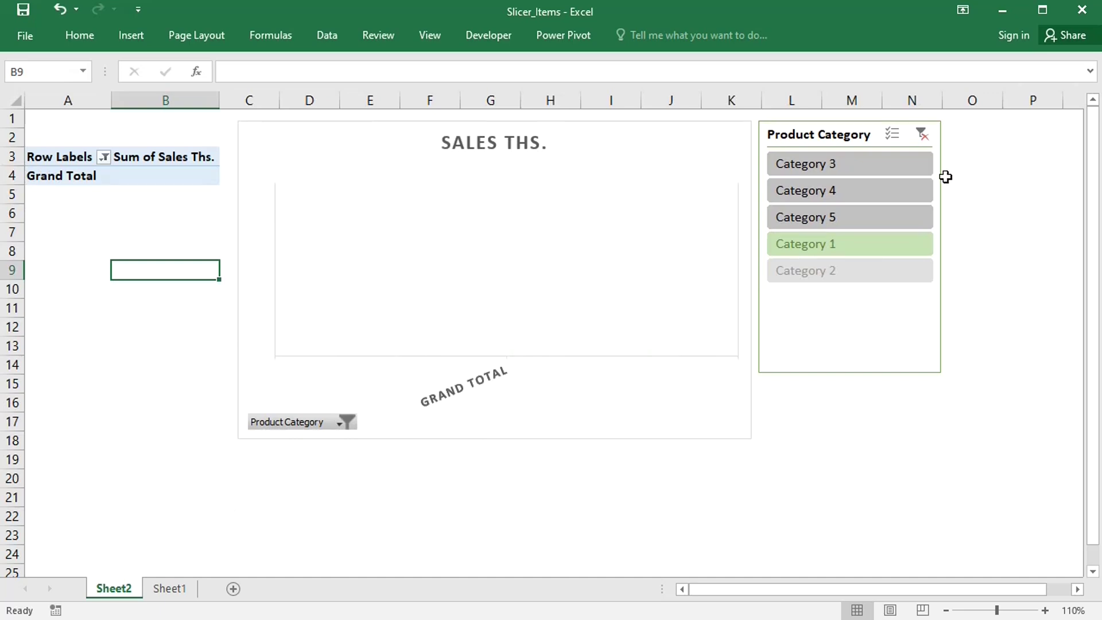
left_click(897, 271)
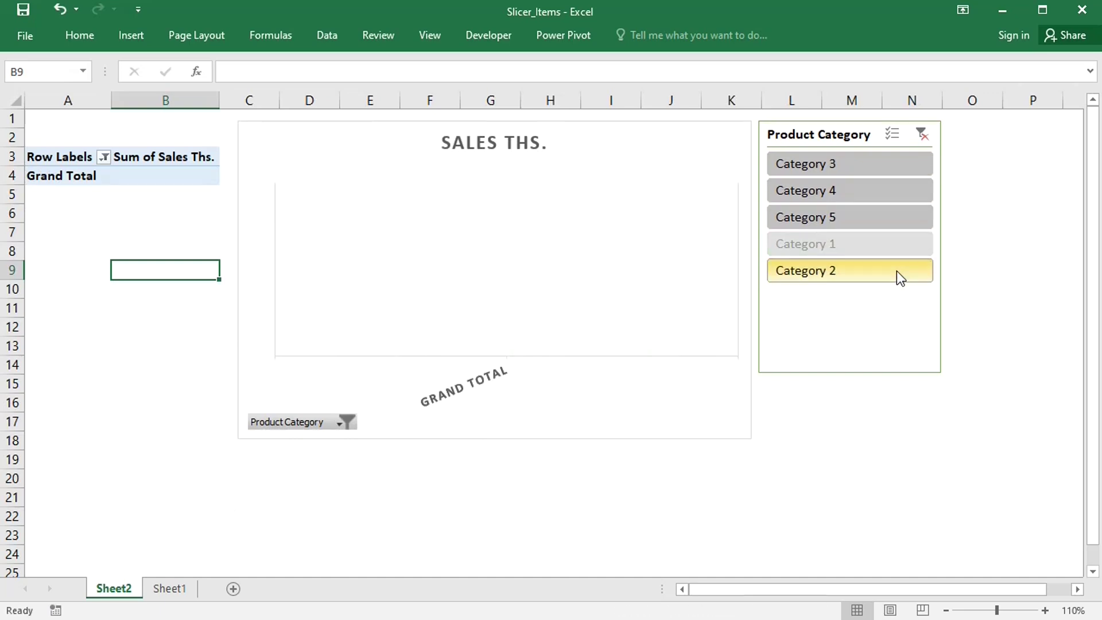
left_click(924, 134)
Step: Turn off 'Show items deleted from the data source' in the Product Category slicer settings
right_click(809, 317)
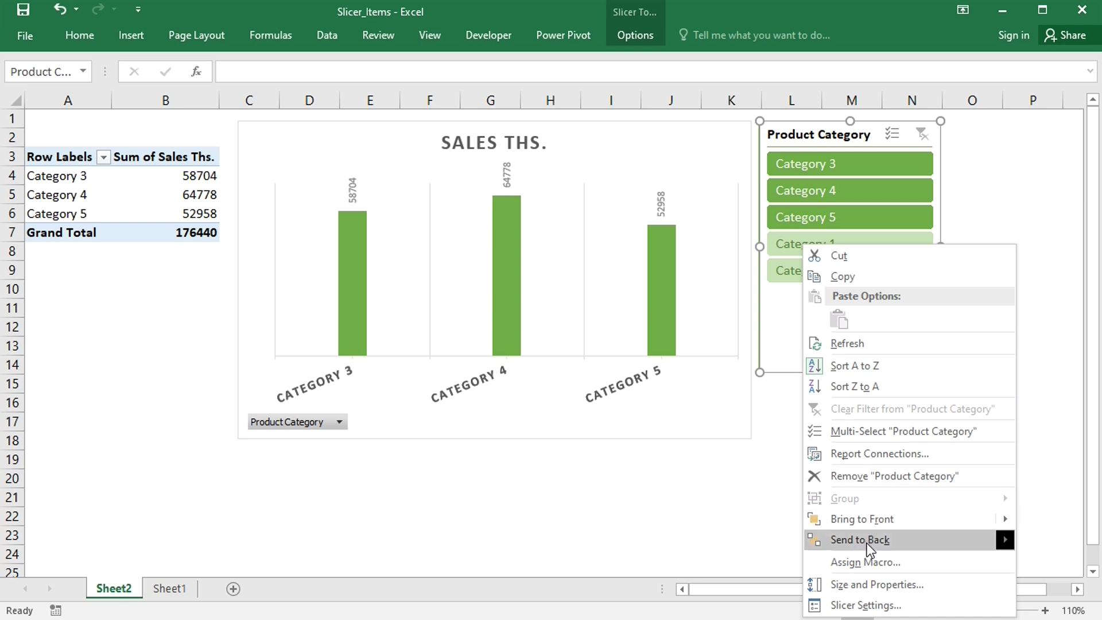
left_click(867, 605)
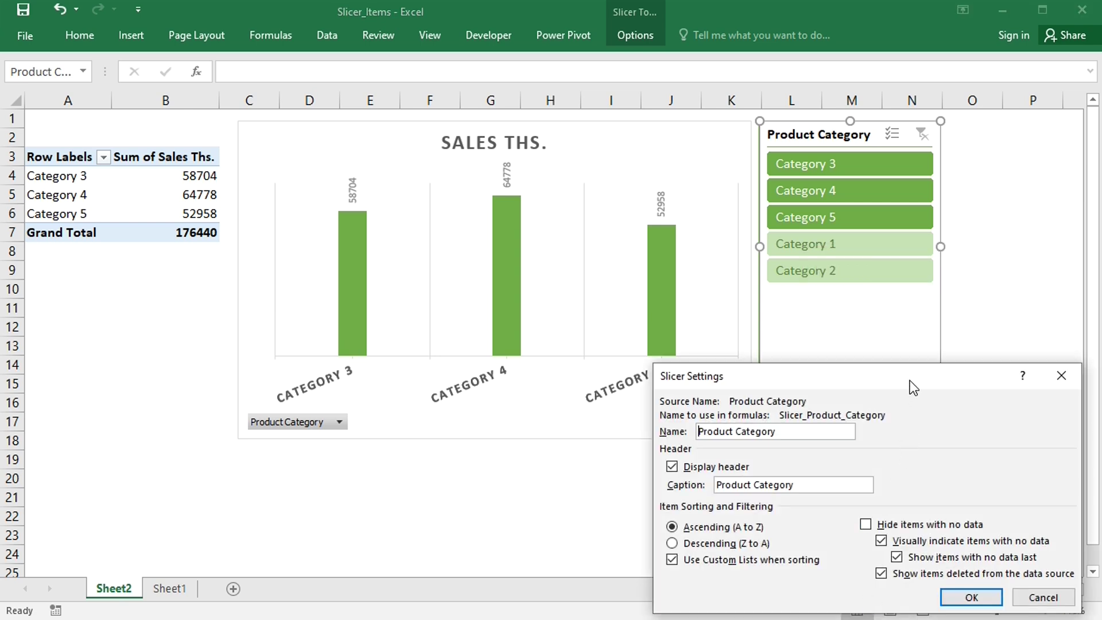
left_click_drag(910, 381, 898, 237)
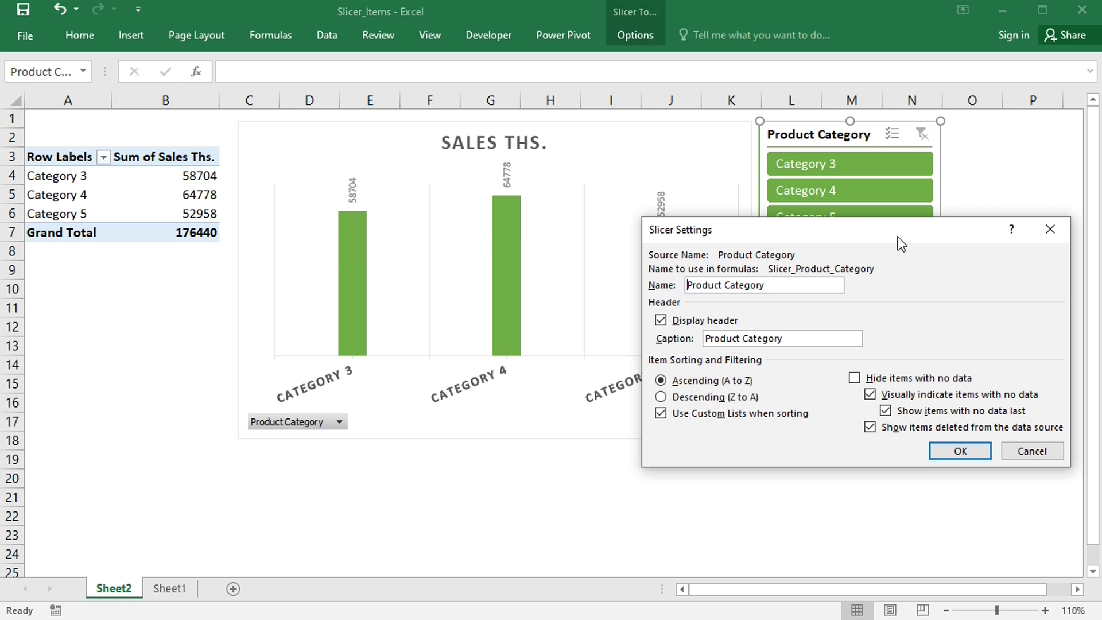
left_click(871, 428)
left_click(953, 452)
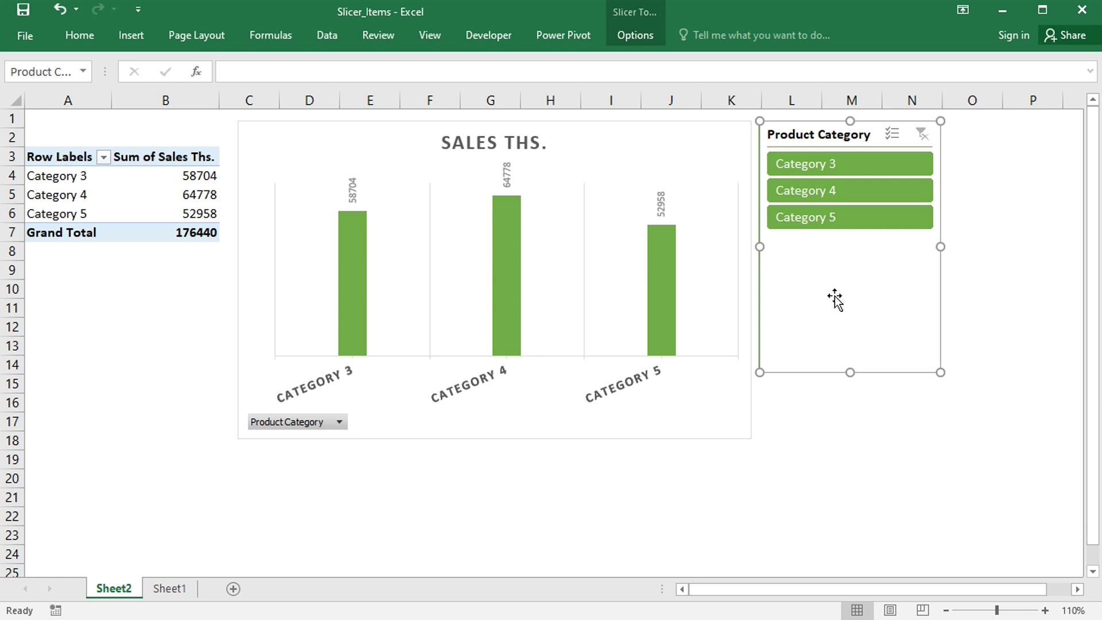
Step: Widen column A, review the Row Labels filter list, then undo the widening
left_click_drag(112, 103, 222, 103)
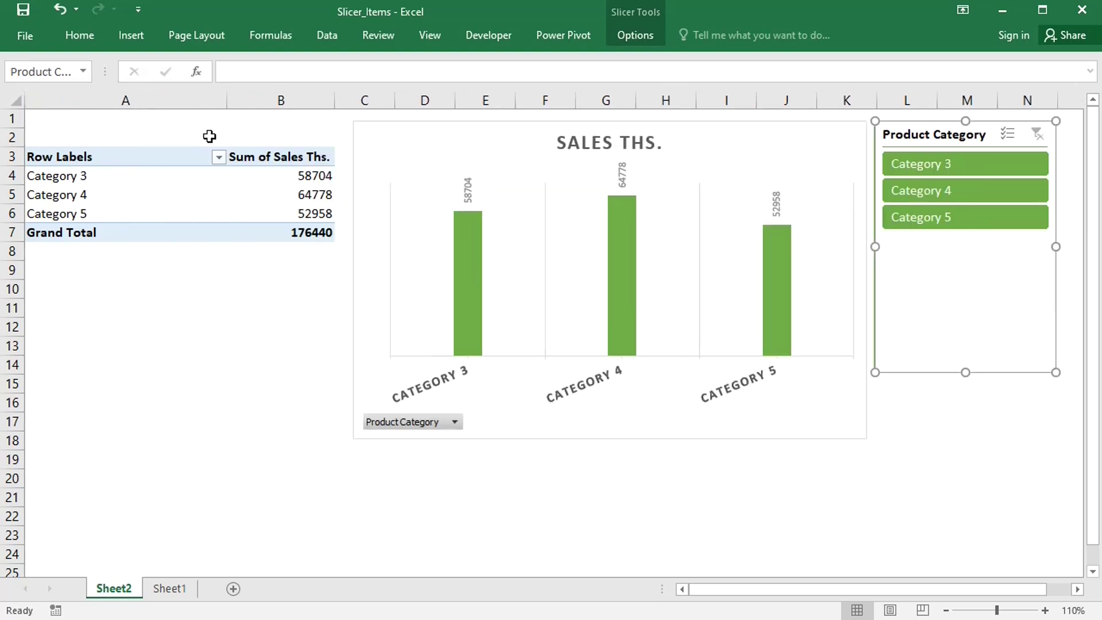
left_click(219, 156)
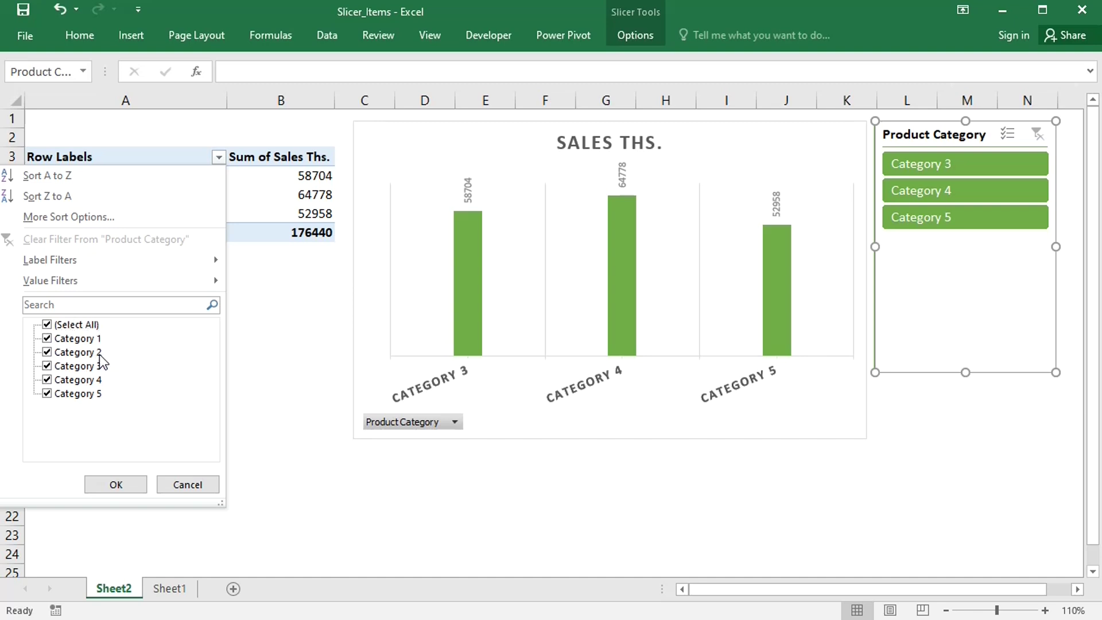
left_click(186, 484)
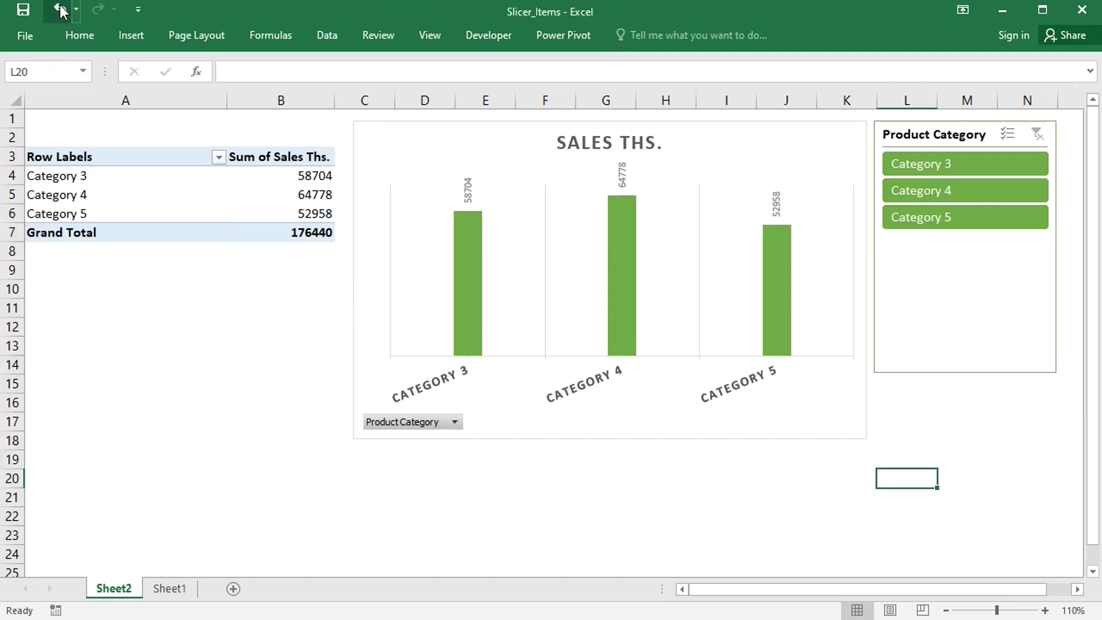
key("ctrl+z")
Step: Re-enable 'Show items deleted from the data source' in the slicer settings
right_click(817, 297)
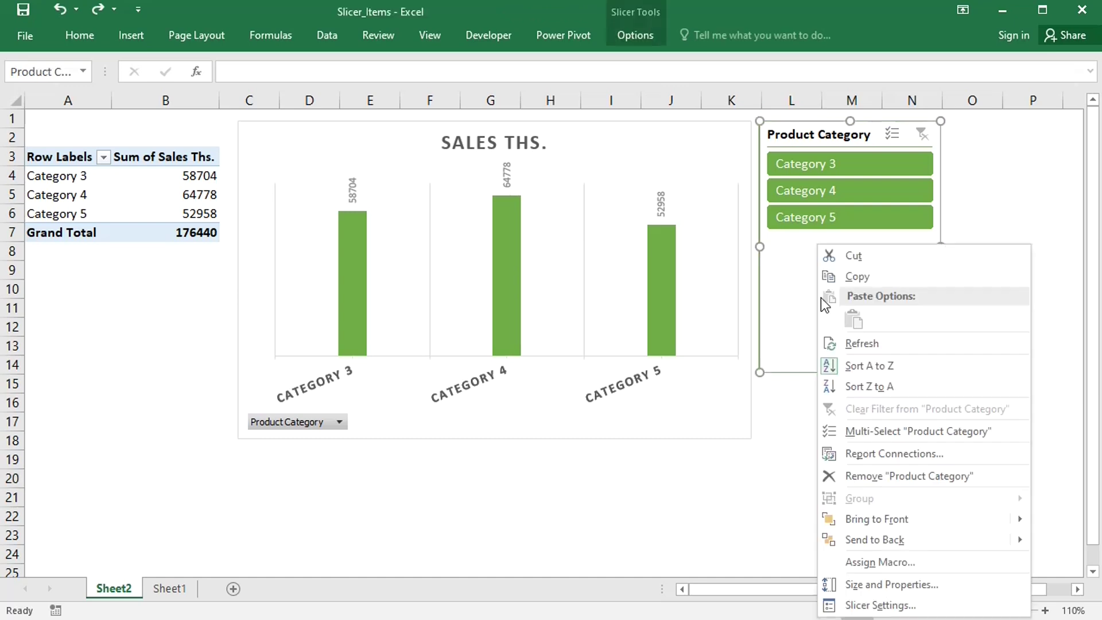
left_click(873, 604)
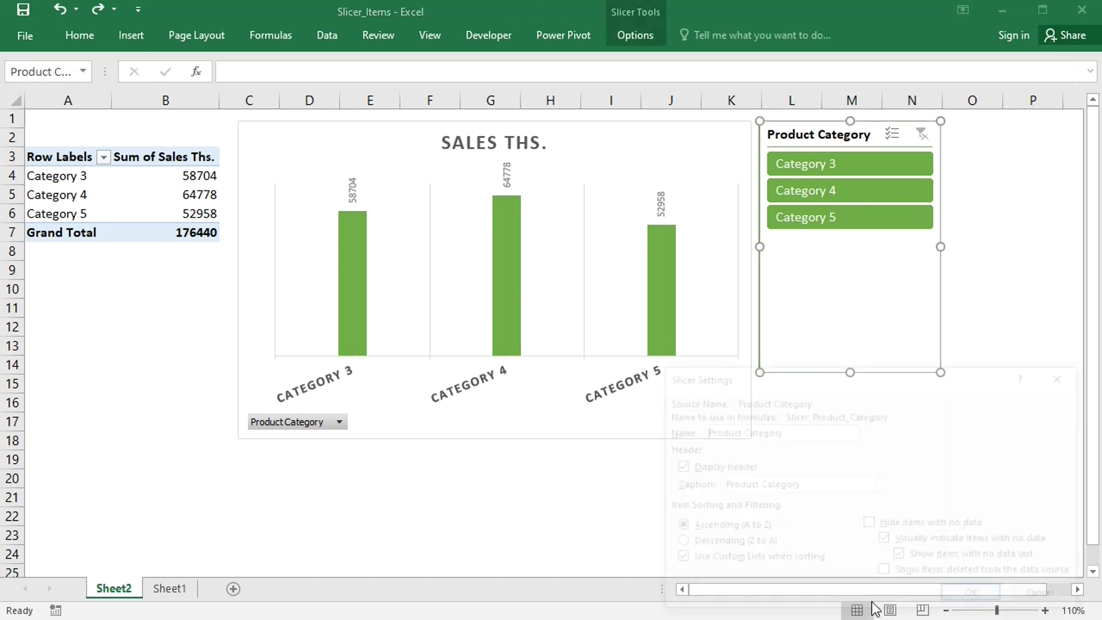
left_click(886, 573)
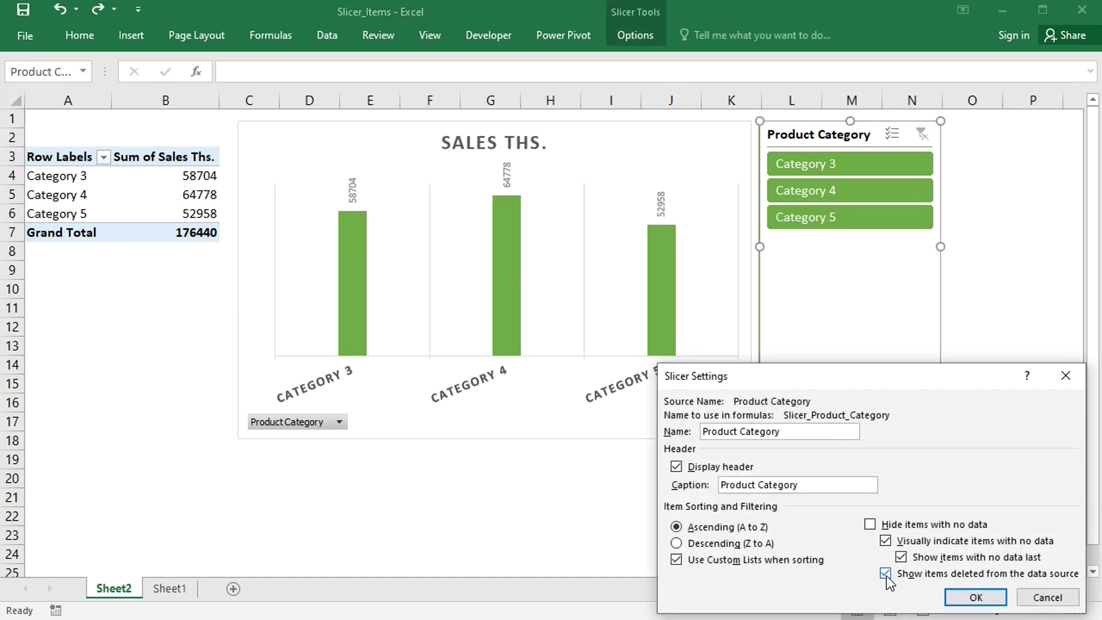
left_click(961, 599)
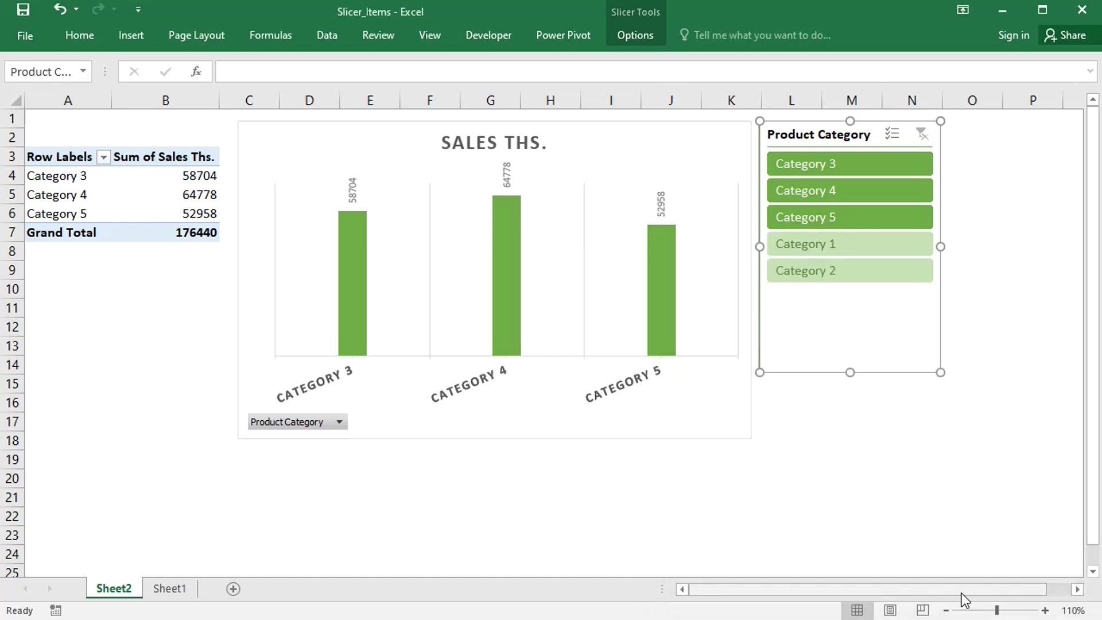
left_click(762, 473)
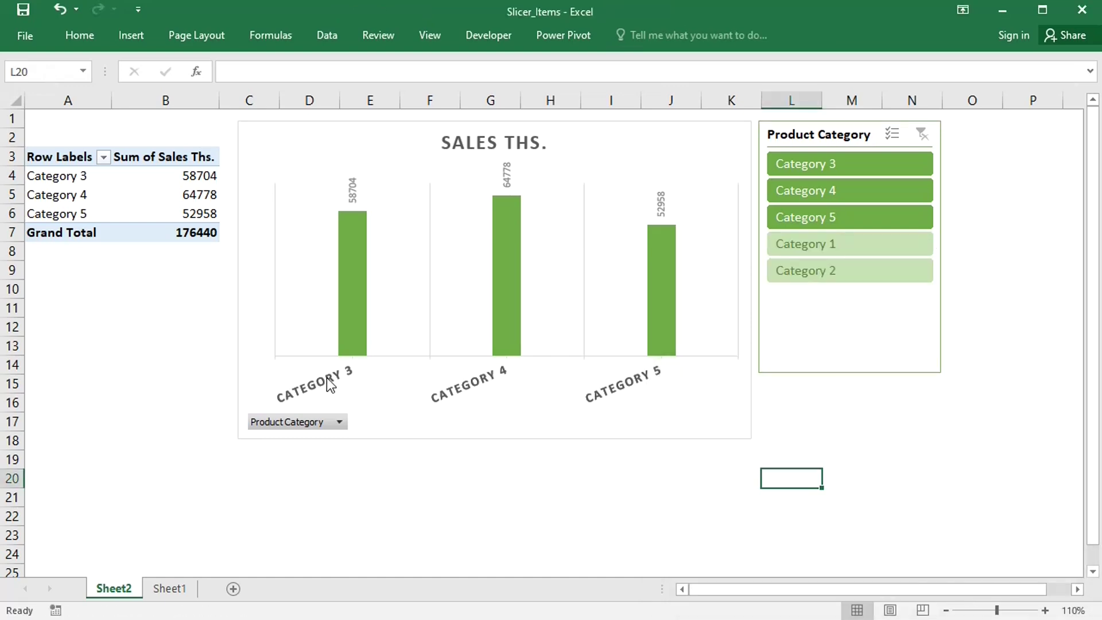
Step: In PivotTable Options' Data settings, set Number of items to retain per field to None
right_click(142, 198)
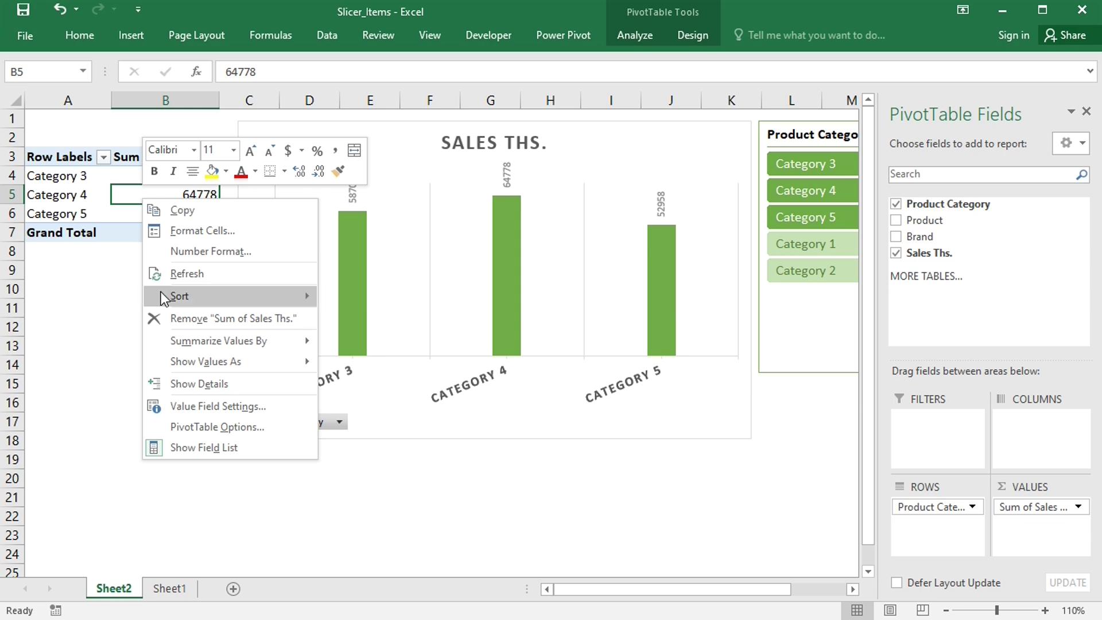
left_click(197, 428)
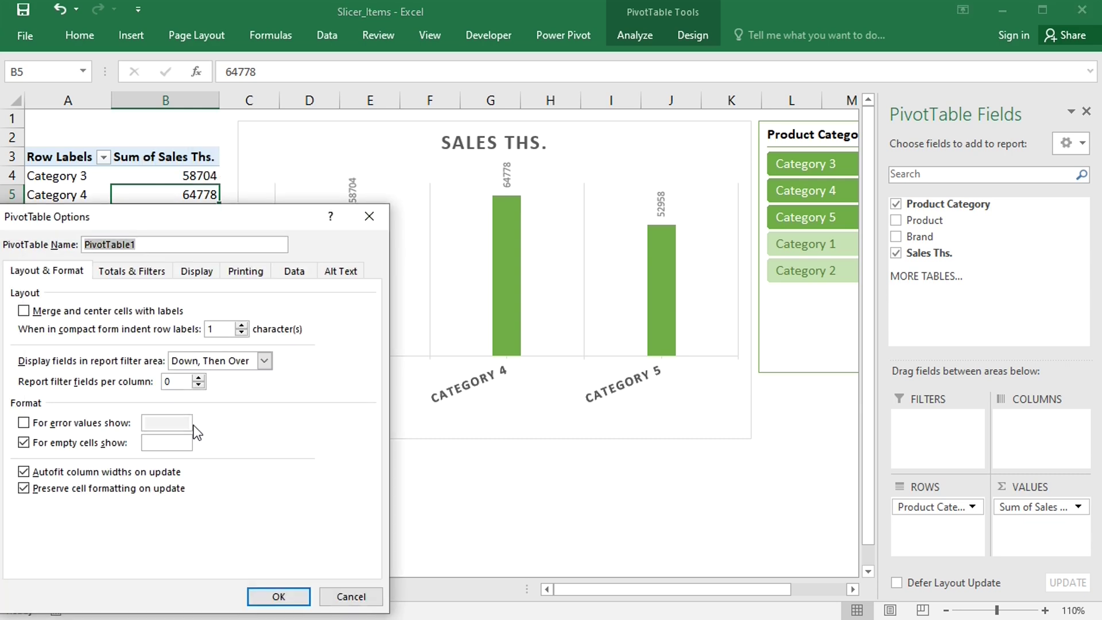
left_click_drag(196, 222, 521, 134)
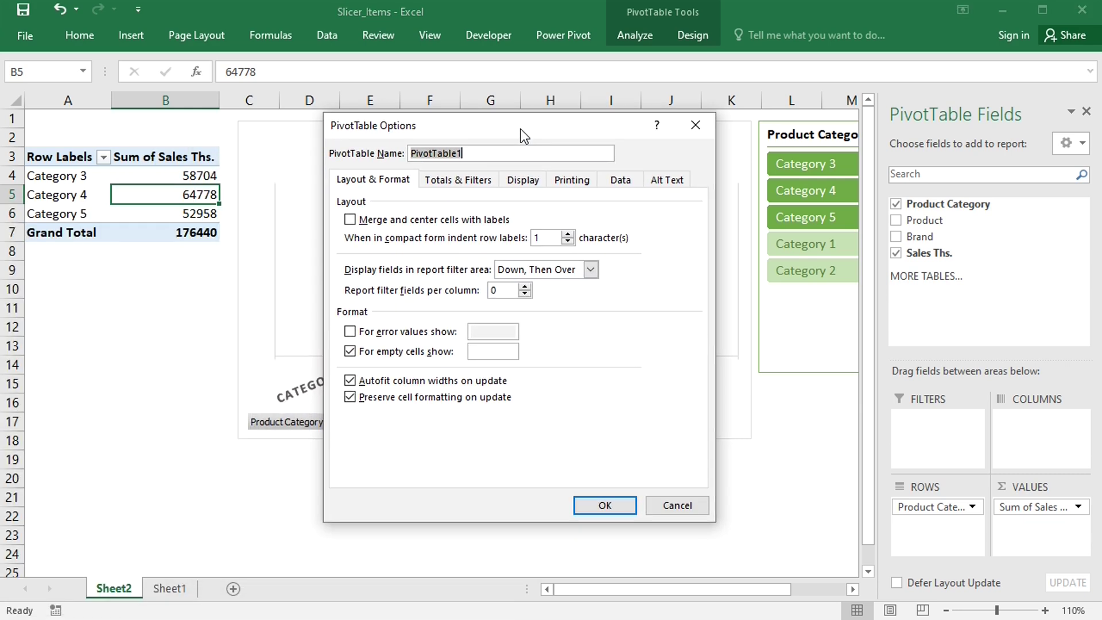
left_click(622, 187)
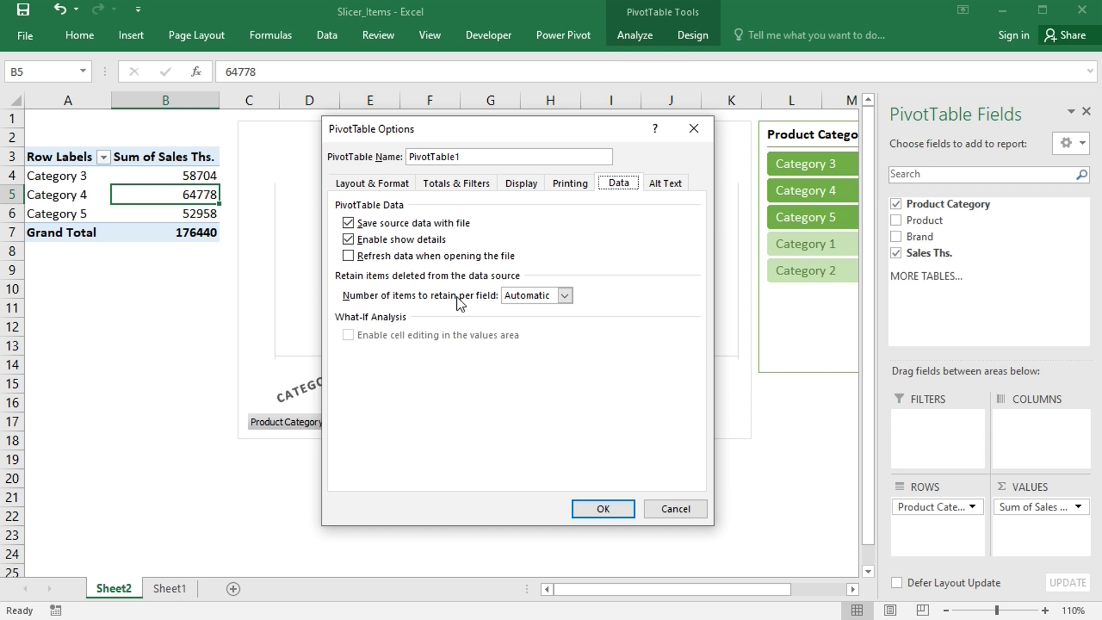
left_click(564, 297)
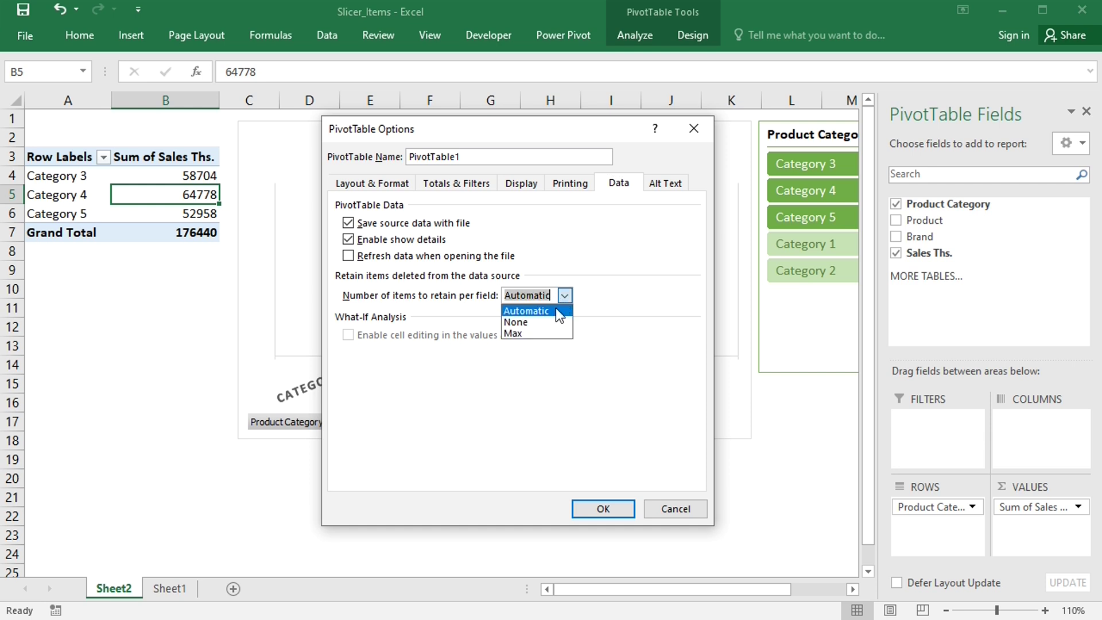
left_click(549, 322)
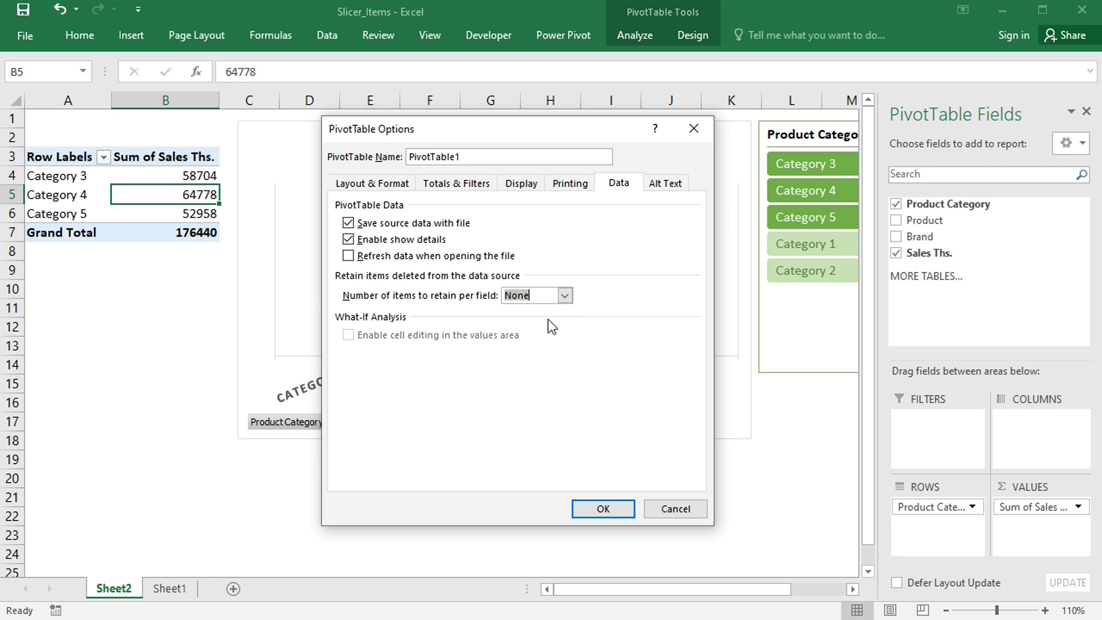
left_click(601, 509)
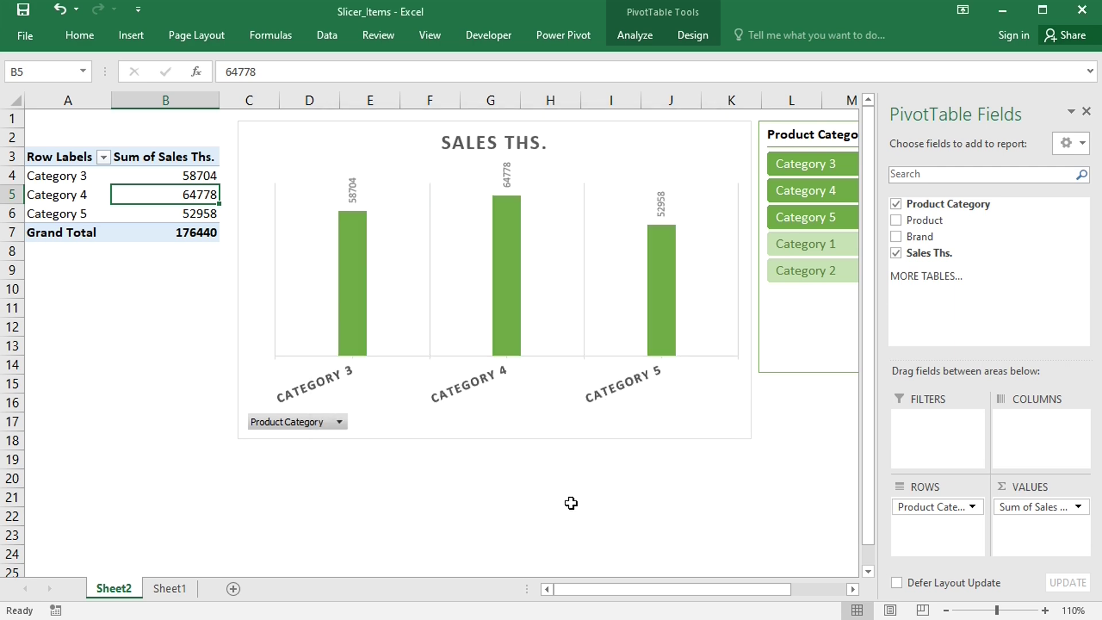
Step: Refresh the pivot, verify the Row Labels filter lists only Categories 3–5, then close the field list
right_click(150, 196)
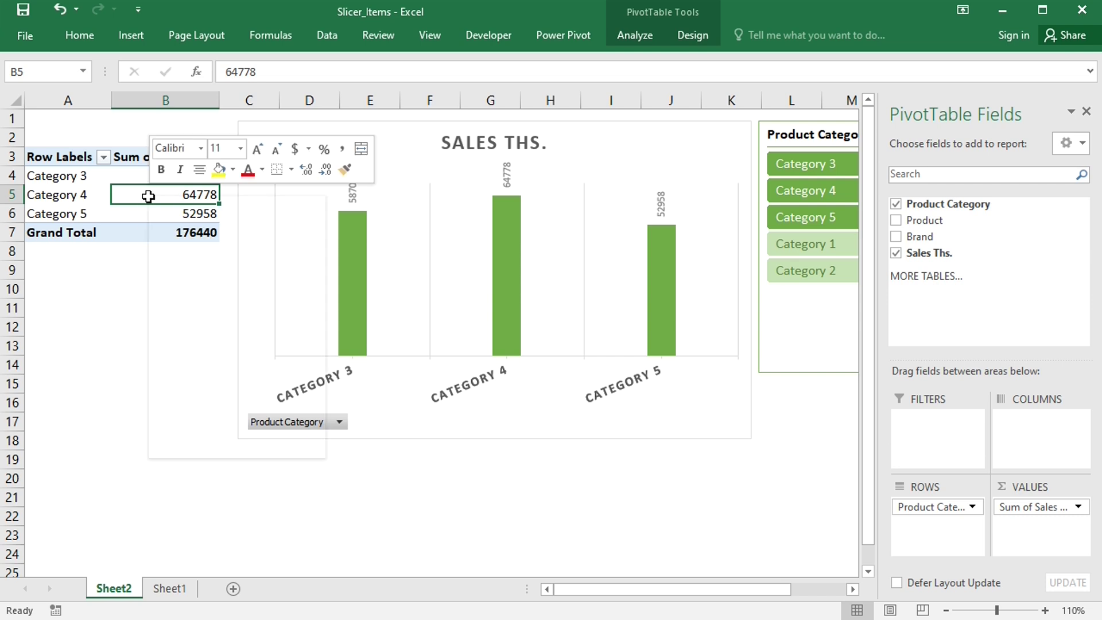
left_click(193, 274)
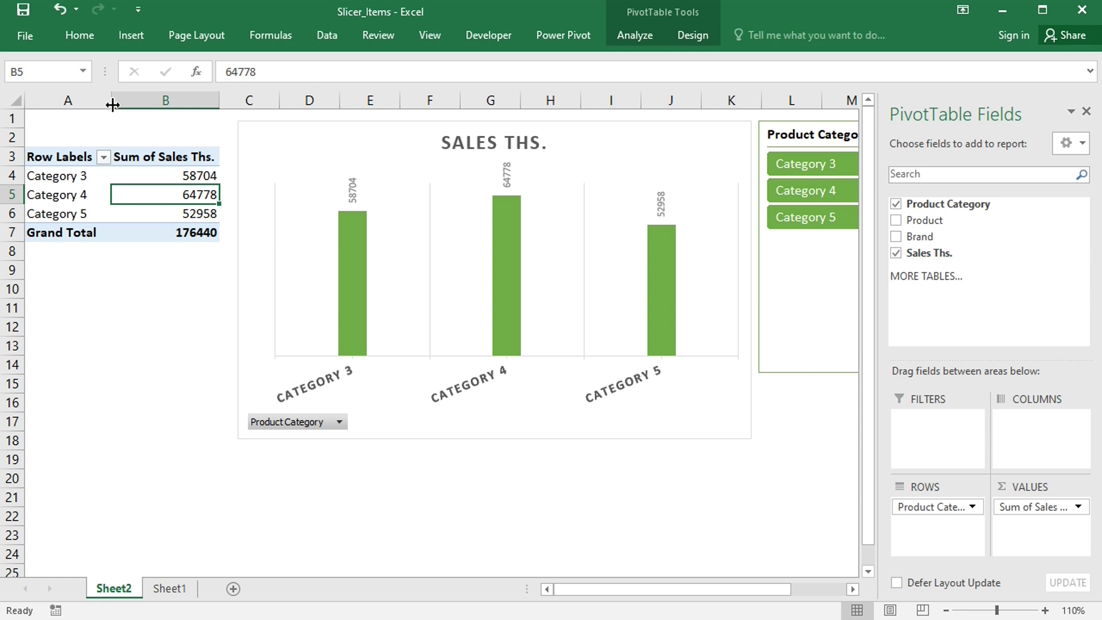
left_click_drag(111, 101, 231, 112)
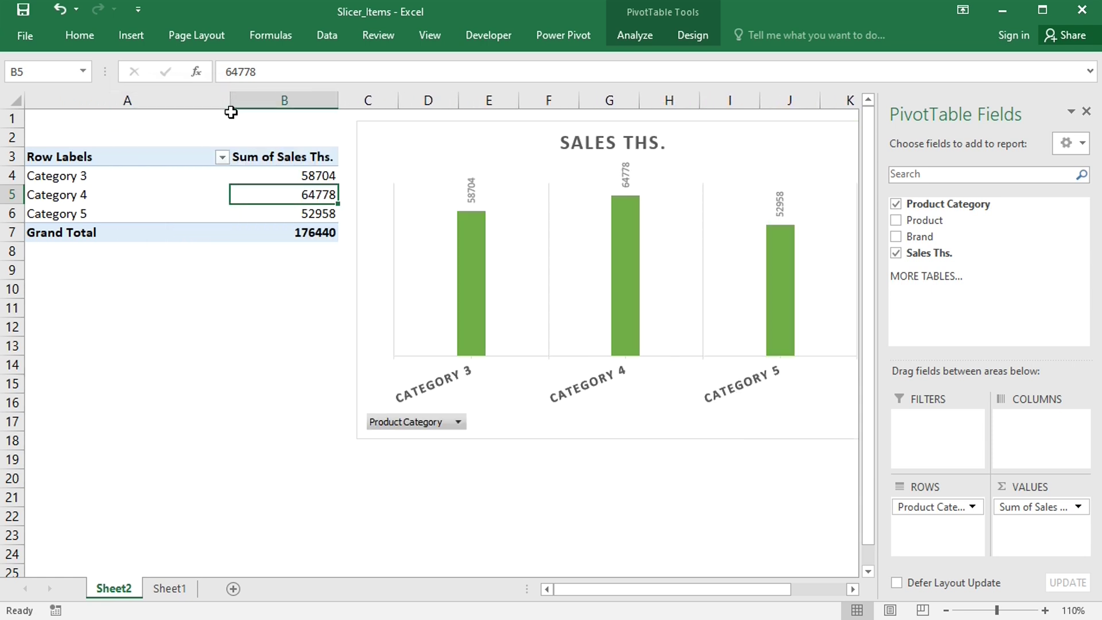
left_click(223, 157)
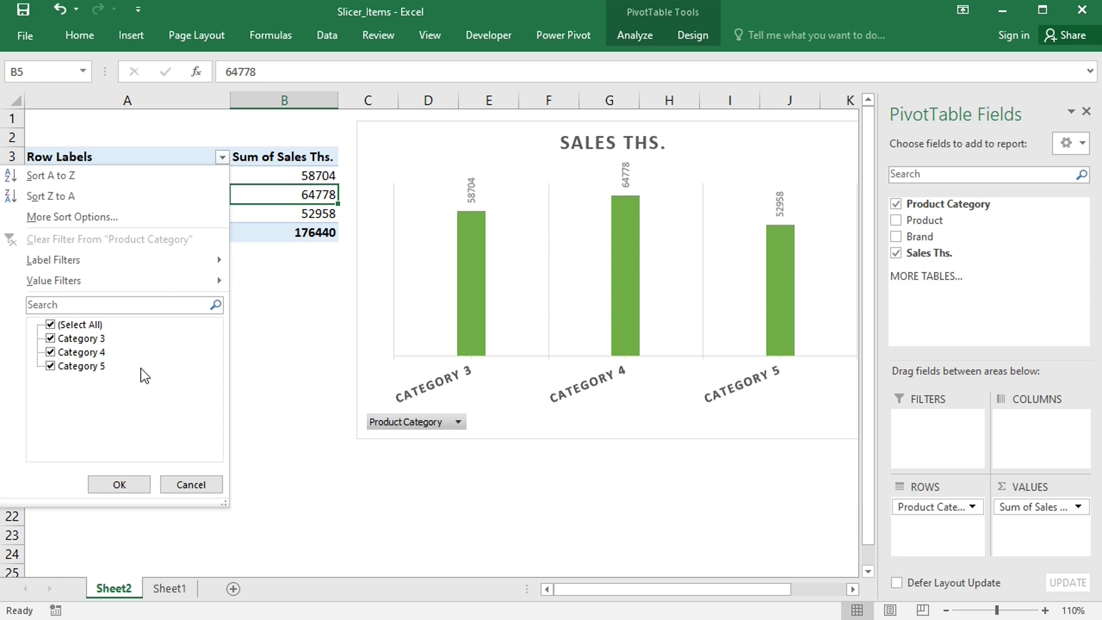
left_click(189, 483)
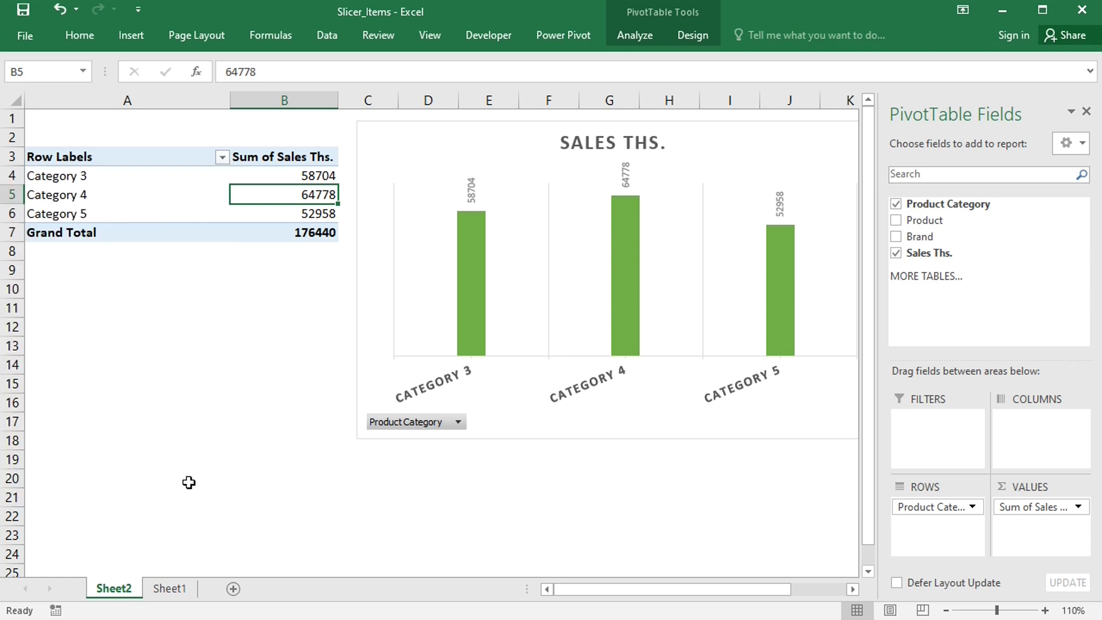
left_click(54, 8)
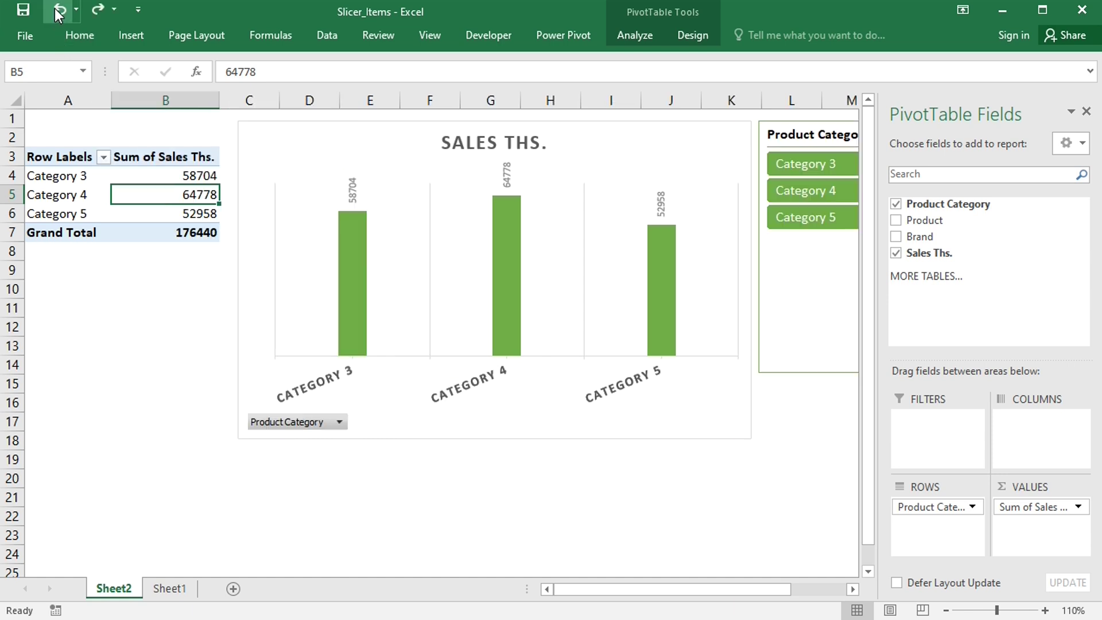
left_click(1085, 111)
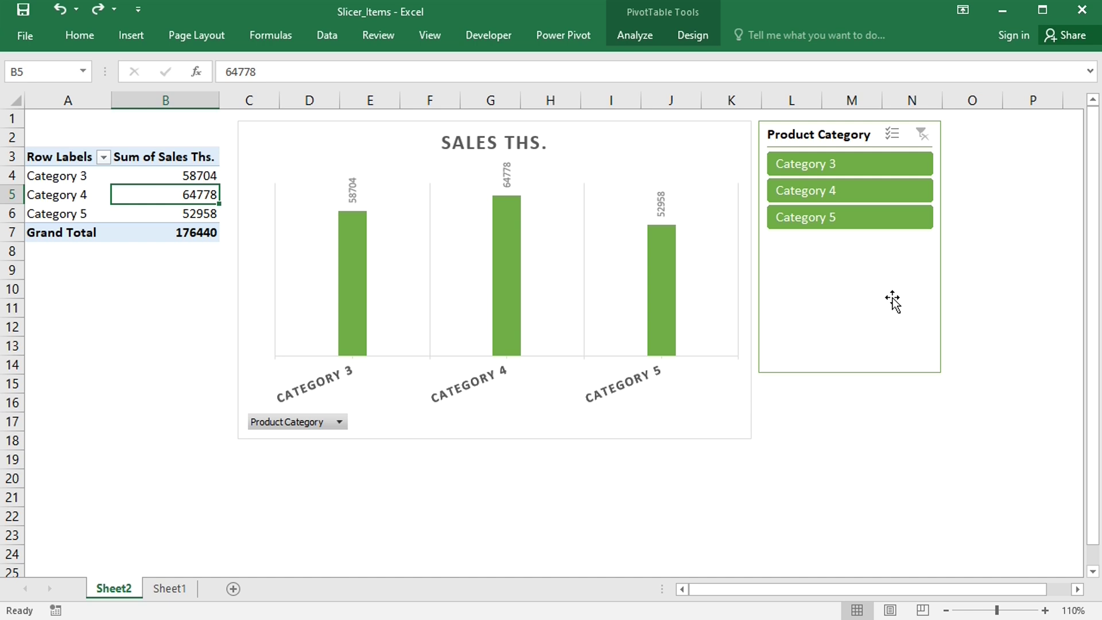